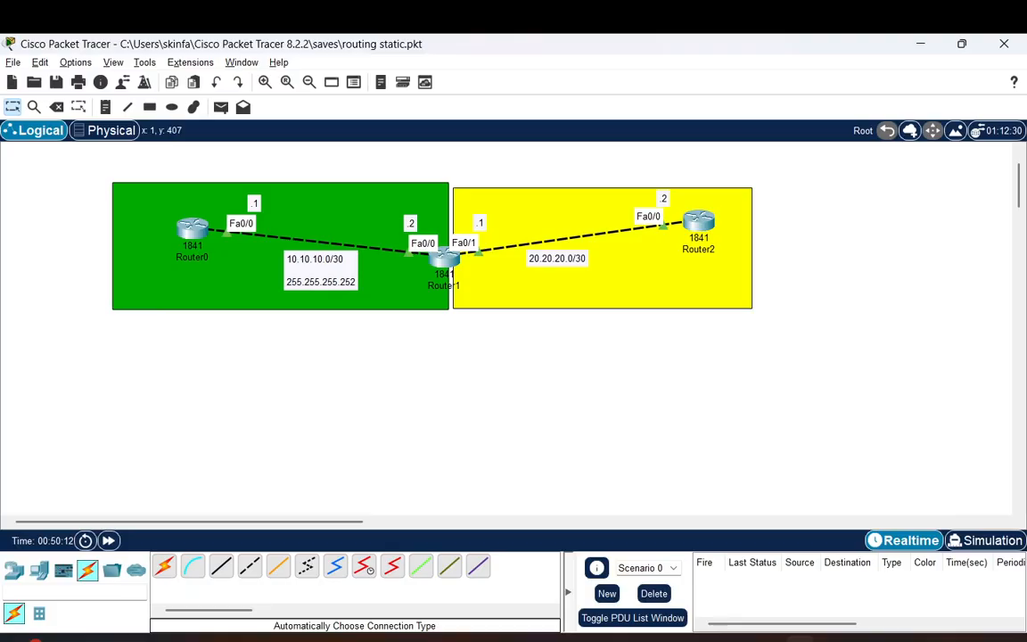
# Bring the three-router topology into view and show the available router models.
pyautogui.scroll(2, 508, 330)
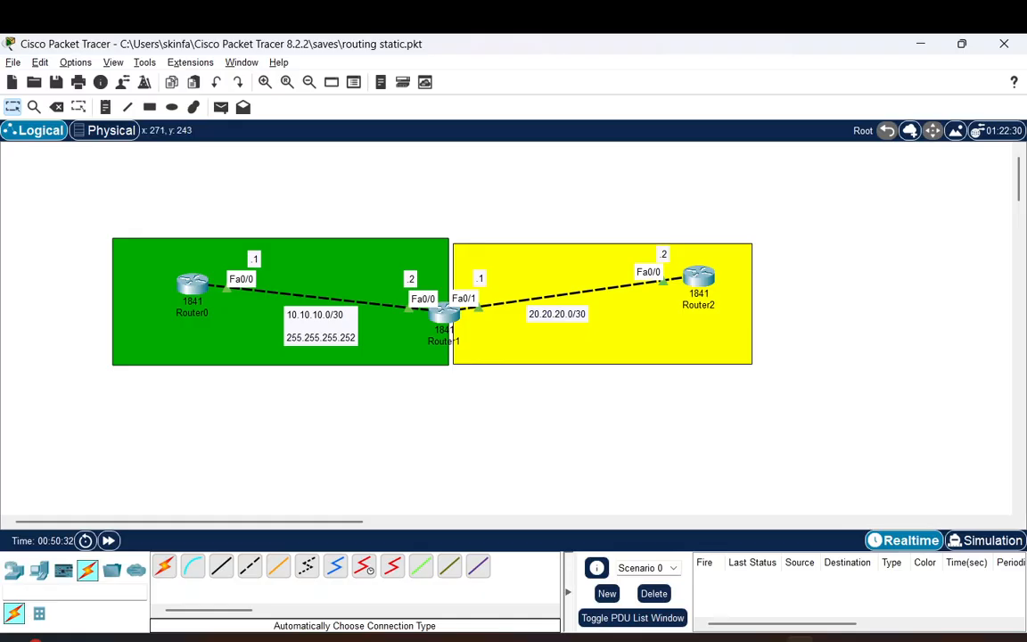
pyautogui.moveTo(193, 287)
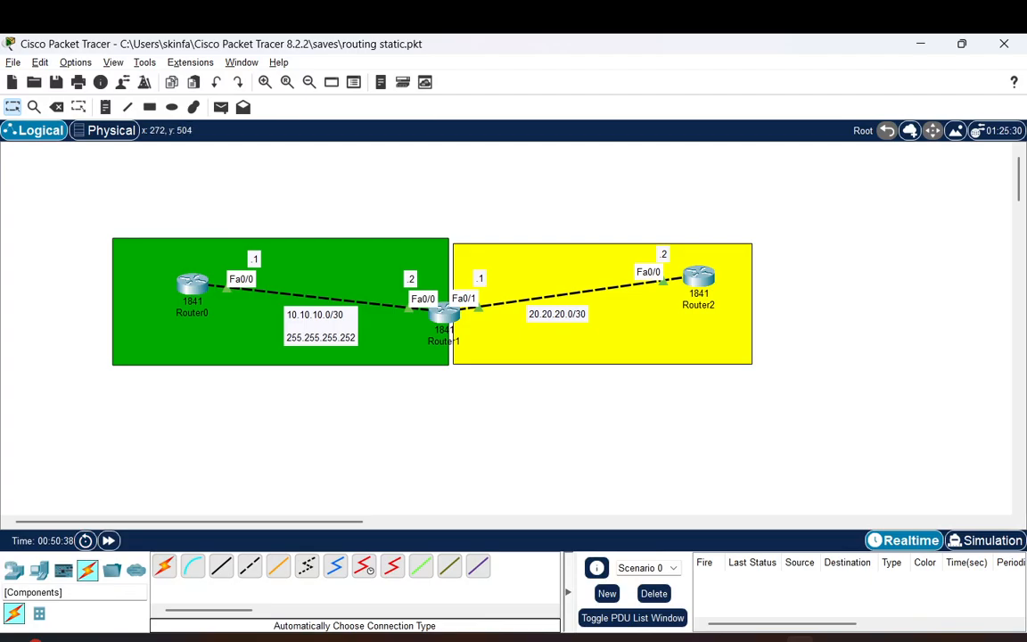
pyautogui.click(13, 569)
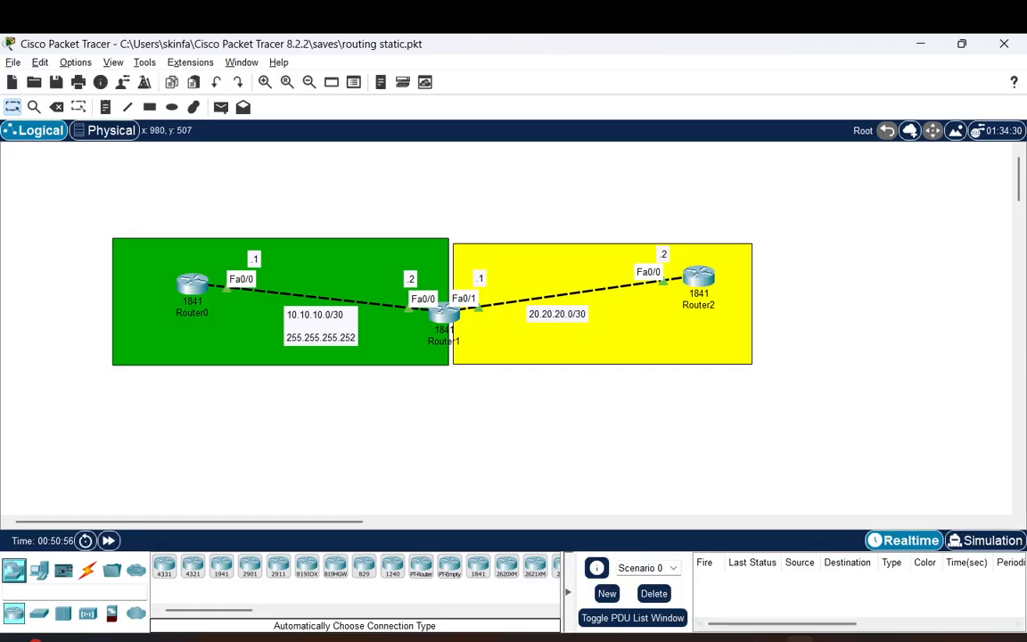
# Switch to Notepad and examine the interface, IP address, subnet mask and network ID table for the R0–R1 and R1–R2 links in isc-dhcp-server.
pyautogui.click(486, 640)
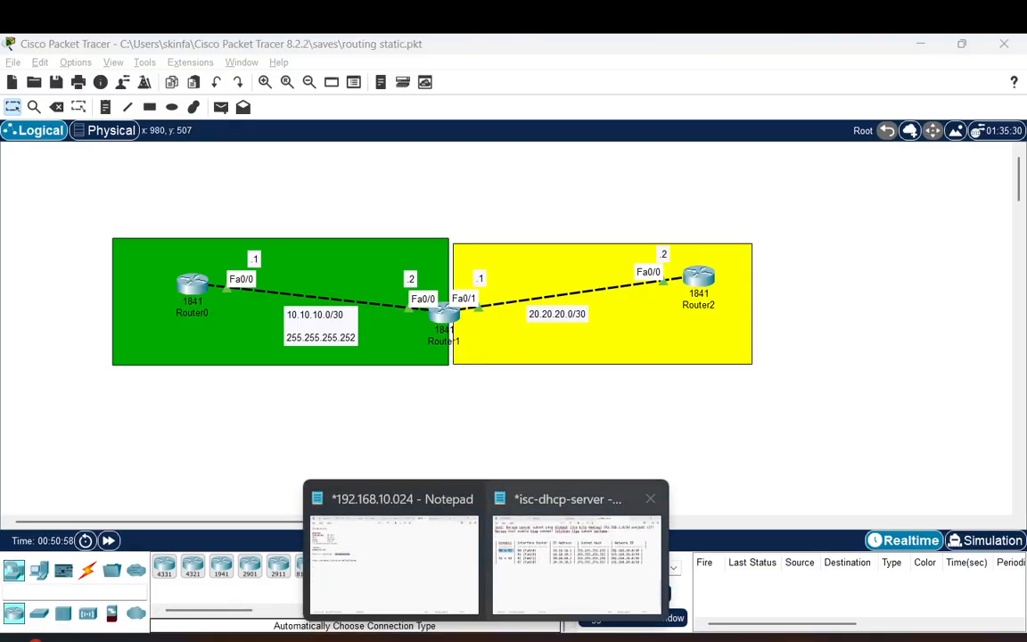
pyautogui.click(577, 563)
pyautogui.scroll(4, 514, 339)
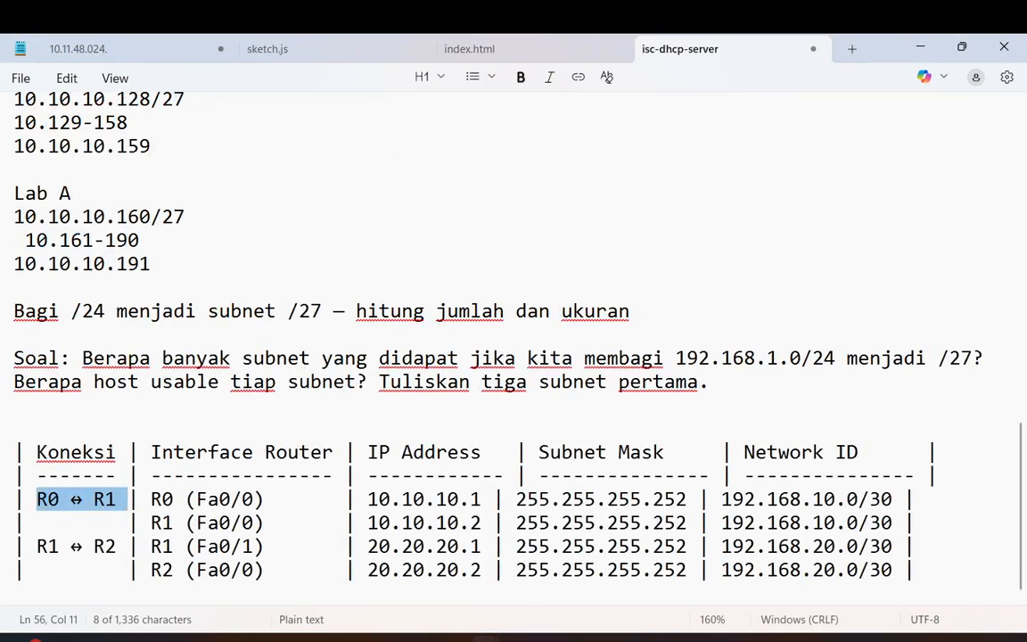
pyautogui.scroll(8, 514, 348)
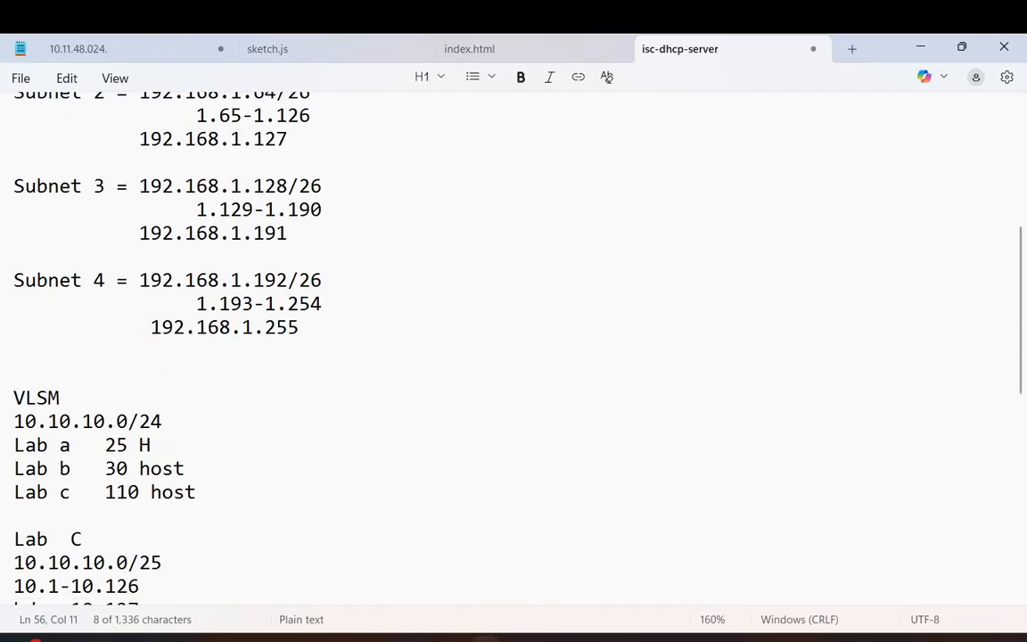
pyautogui.scroll(-8, 514, 348)
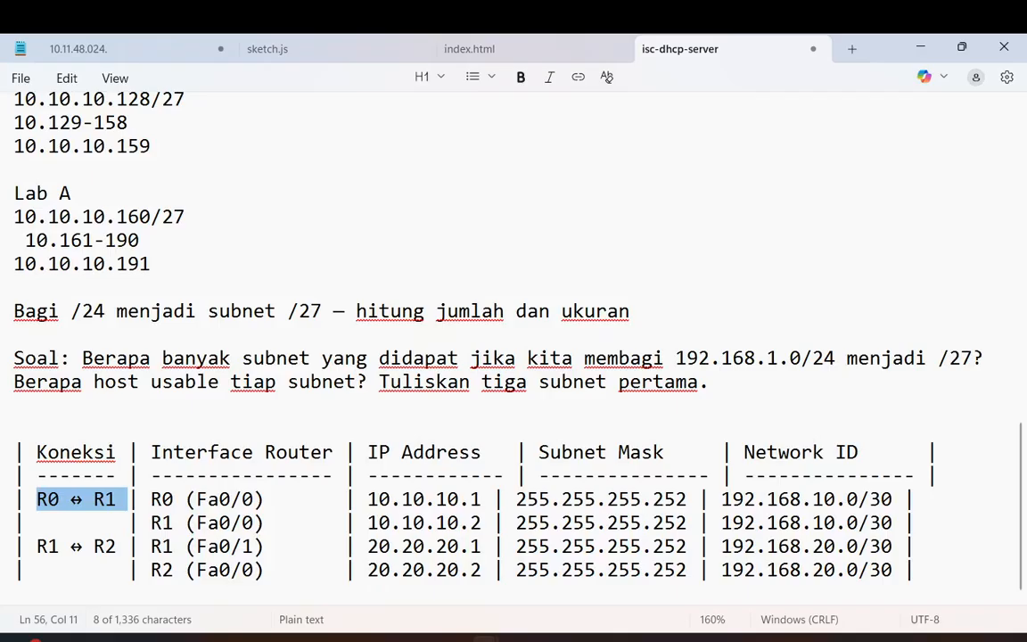
pyautogui.click(14, 429)
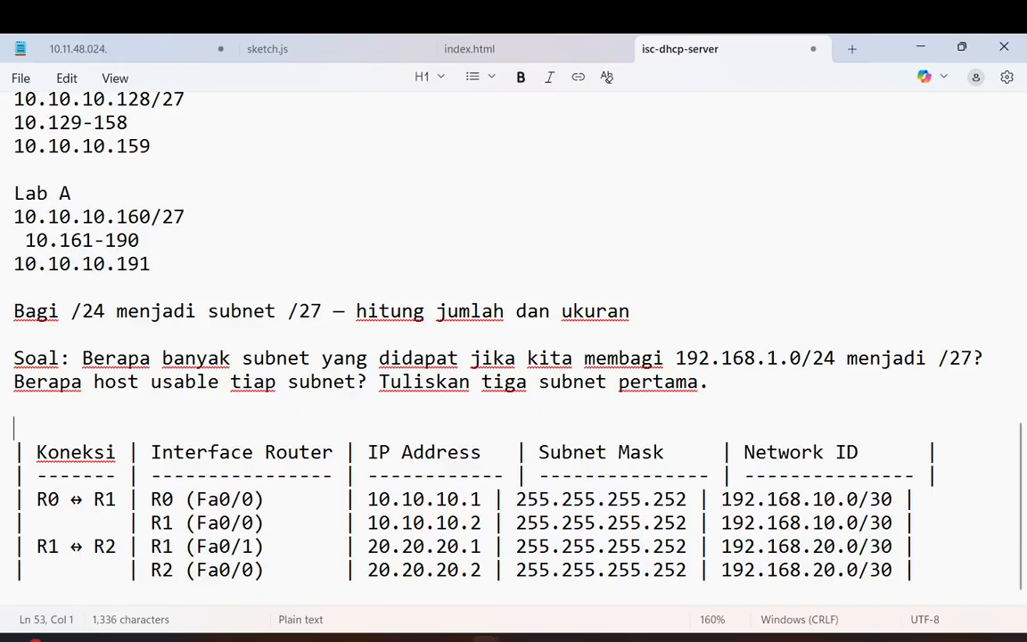
pyautogui.moveTo(858, 500); pyautogui.dragTo(892, 500)
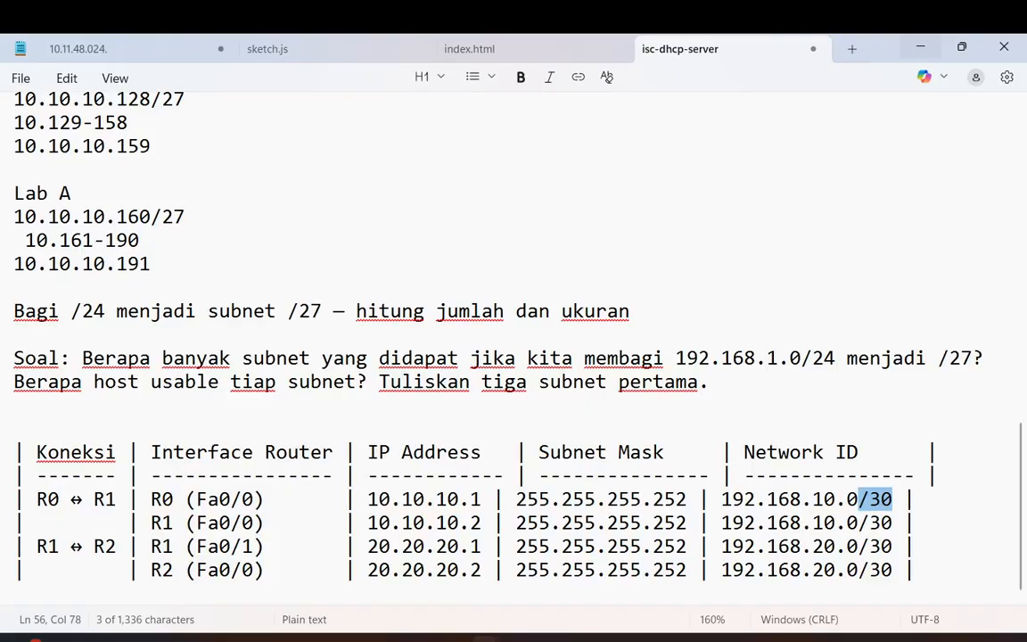
pyautogui.click(921, 47)
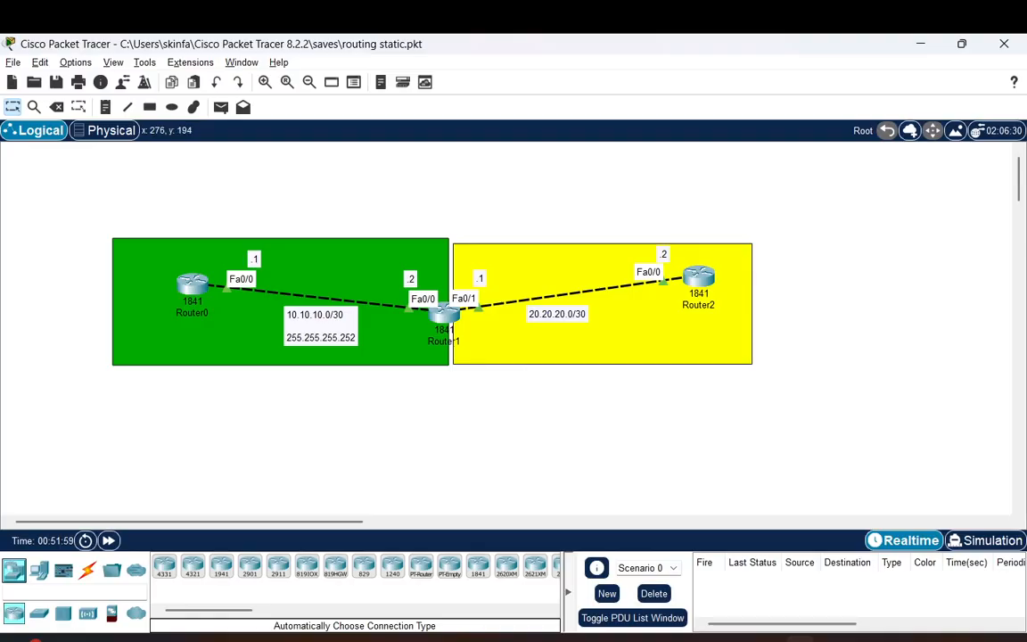
# Switch back to Packet Tracer, open Router0's CLI in a maximized window and enter privileged EXEC mode with en.
pyautogui.hotkey('alt', 'Tab')
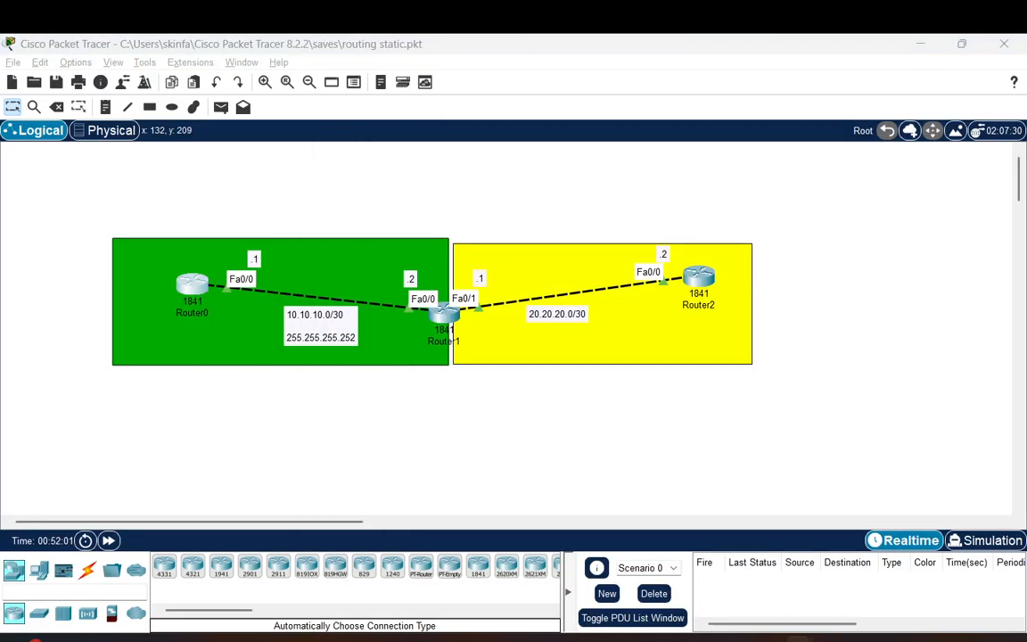
pyautogui.moveTo(0, 146); pyautogui.dragTo(449, 128)
pyautogui.doubleClick(449, 126)
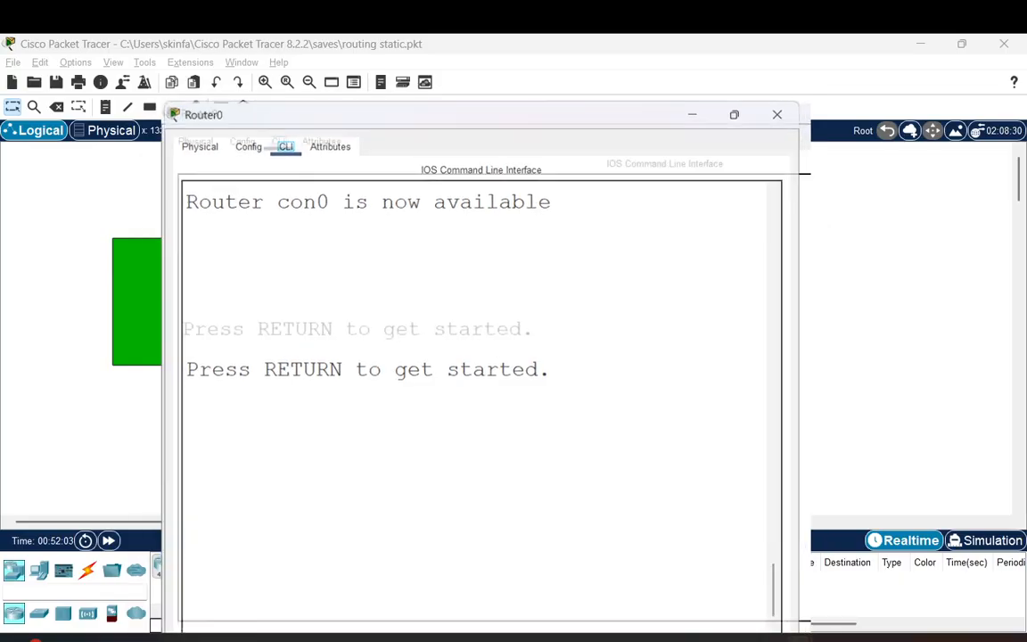
pyautogui.press('Return')
pyautogui.press('Return')
pyautogui.write('er>e')
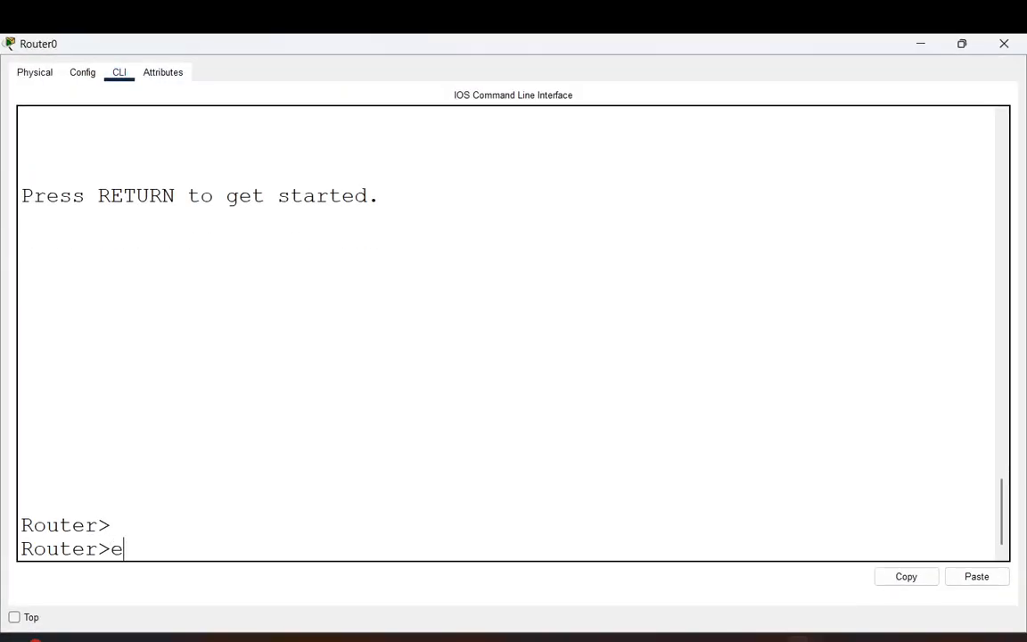
pyautogui.write('n')
pyautogui.press('Return')
# Enter global configuration mode on Router0 with configure terminal.
pyautogui.write('conf')
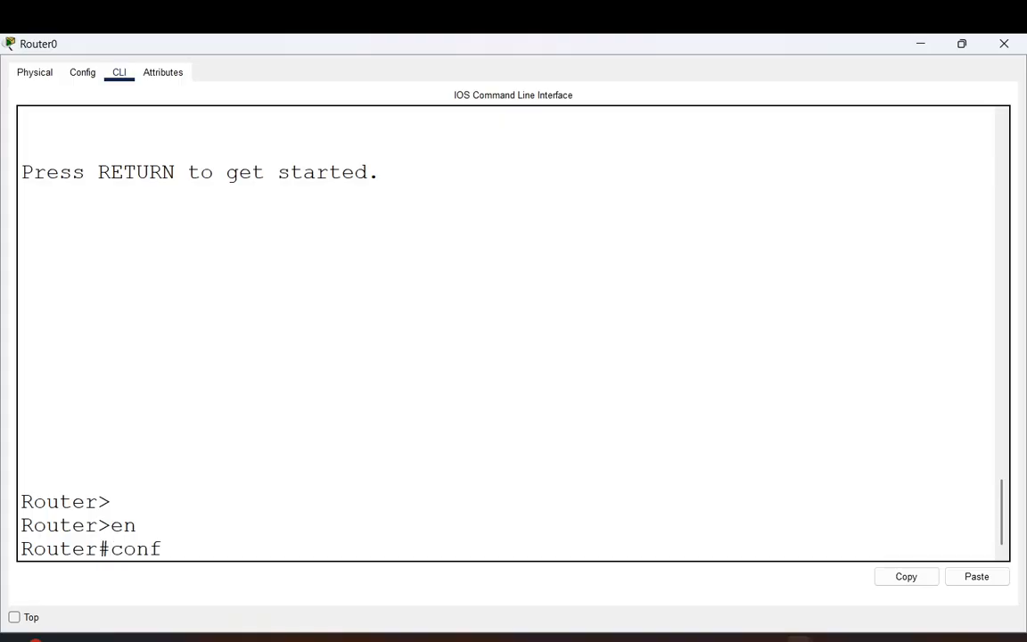
pyautogui.press('Tab')
pyautogui.write('ter')
pyautogui.press('Tab')
pyautogui.press('Return')
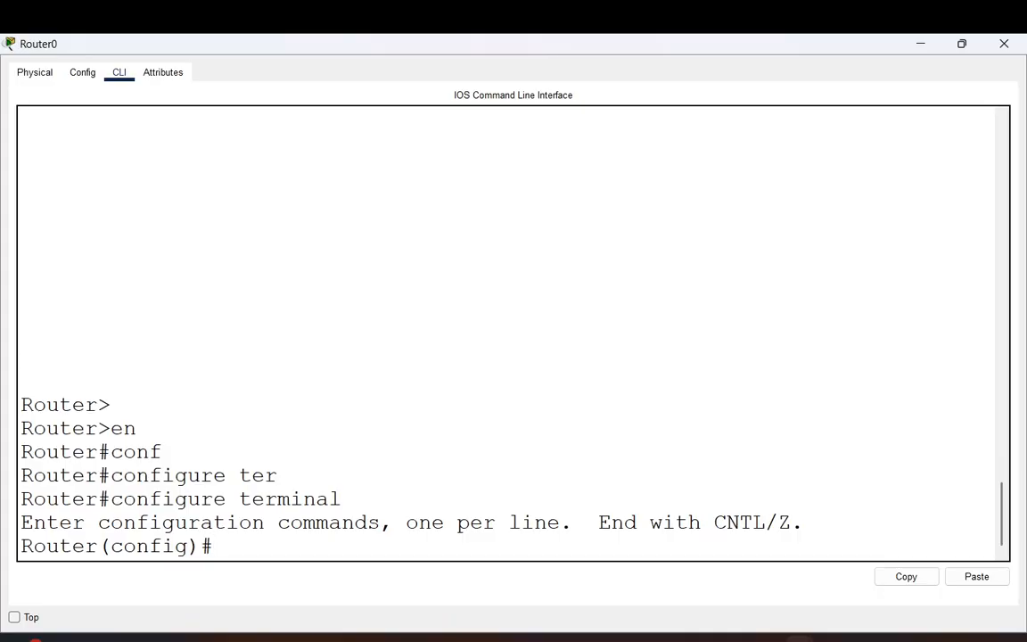
pyautogui.write('conf')
pyautogui.press('Tab')
pyautogui.write('ter')
pyautogui.press('Tab')
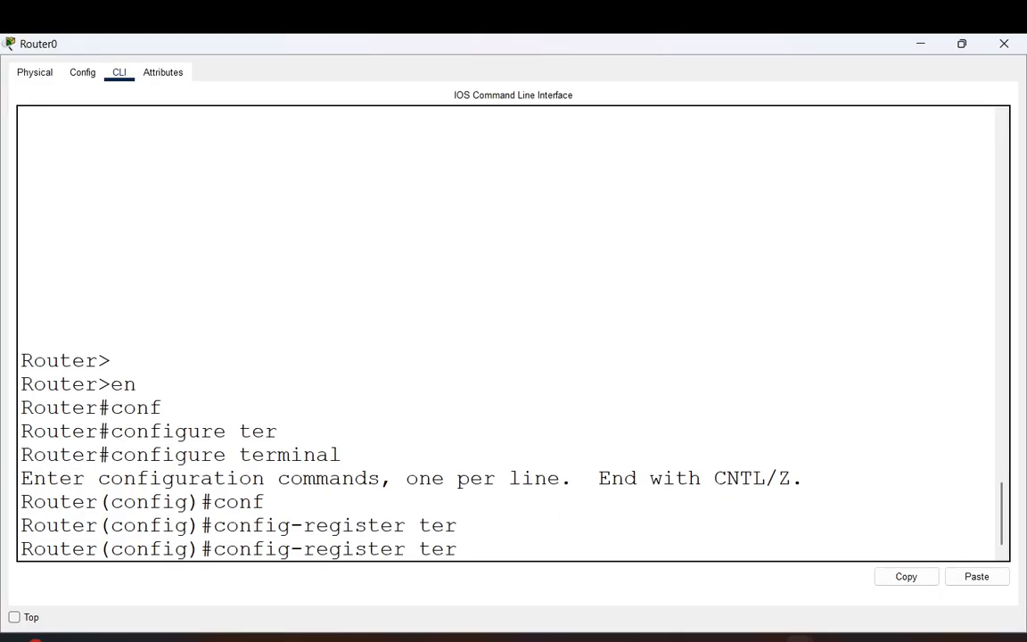
pyautogui.press('BackSpace')
pyautogui.press('BackSpace')
pyautogui.press('BackSpace')
pyautogui.press('BackSpace')
pyautogui.press('BackSpace')
pyautogui.press('BackSpace')
pyautogui.press('BackSpace')
pyautogui.press('BackSpace')
pyautogui.press('BackSpace')
pyautogui.press('BackSpace')
pyautogui.press('BackSpace')
pyautogui.press('BackSpace')
pyautogui.press('BackSpace')
pyautogui.press('BackSpace')
pyautogui.press('BackSpace')
pyautogui.press('BackSpace')
pyautogui.press('BackSpace')
pyautogui.press('BackSpace')
pyautogui.press('BackSpace')
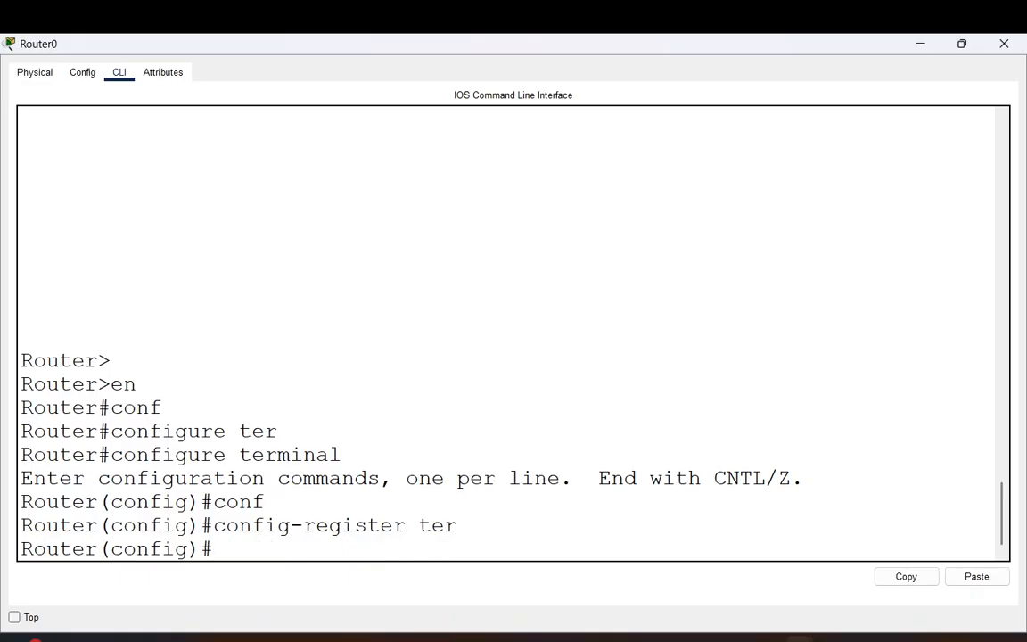
# Enter interface configuration mode for fastEthernet 0/0 on Router0.
pyautogui.write('int')
pyautogui.press('Tab')
pyautogui.write('fa')
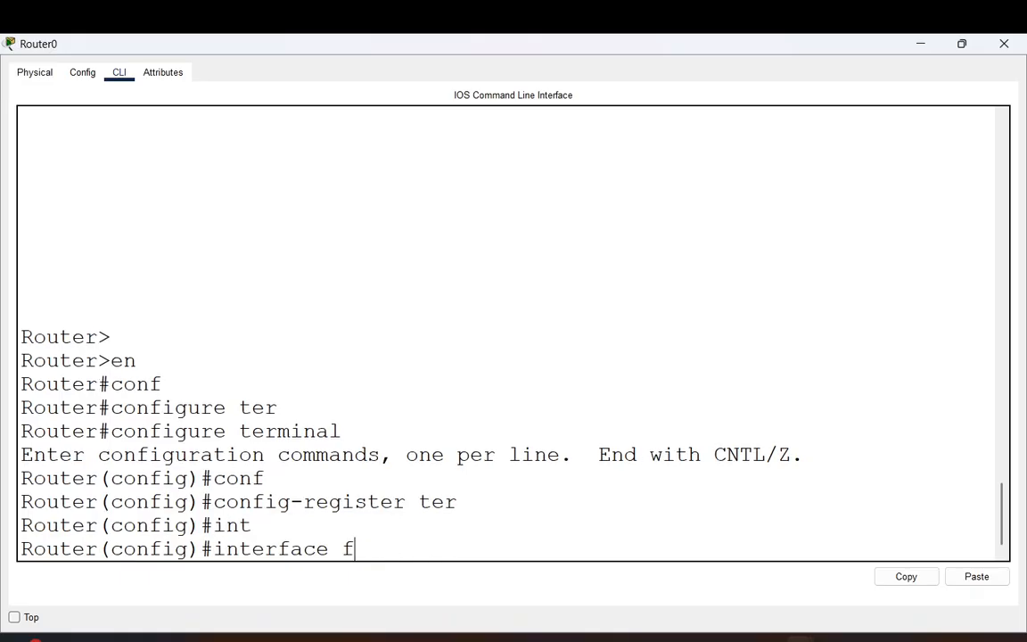
pyautogui.press('Tab')
pyautogui.write('0/0')
pyautogui.press('Return')
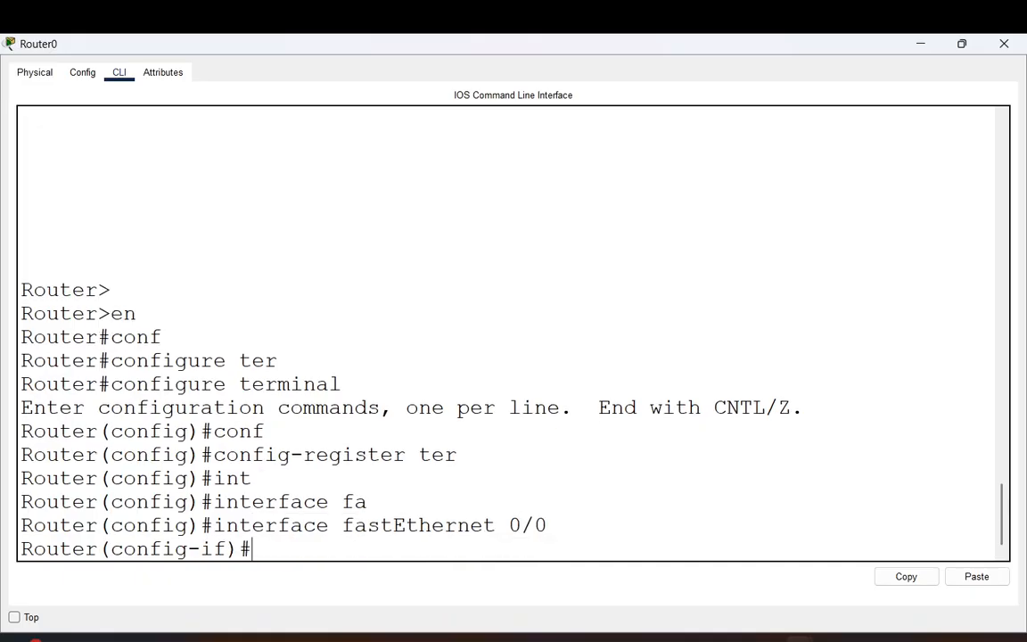
# Assign IP address 10.10.10.1 with mask 255.255.255.252 to Router0's fastEthernet 0/0.
pyautogui.write('ip add')
pyautogui.press('Tab')
pyautogui.write('1')
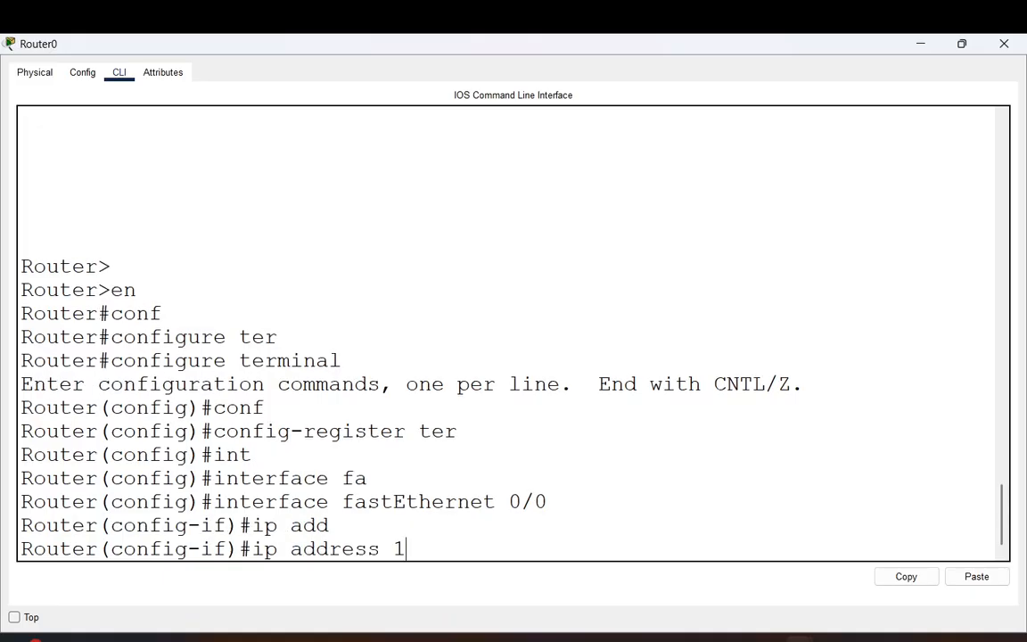
pyautogui.write('0.10.10.1')
pyautogui.write(' 255.255.2')
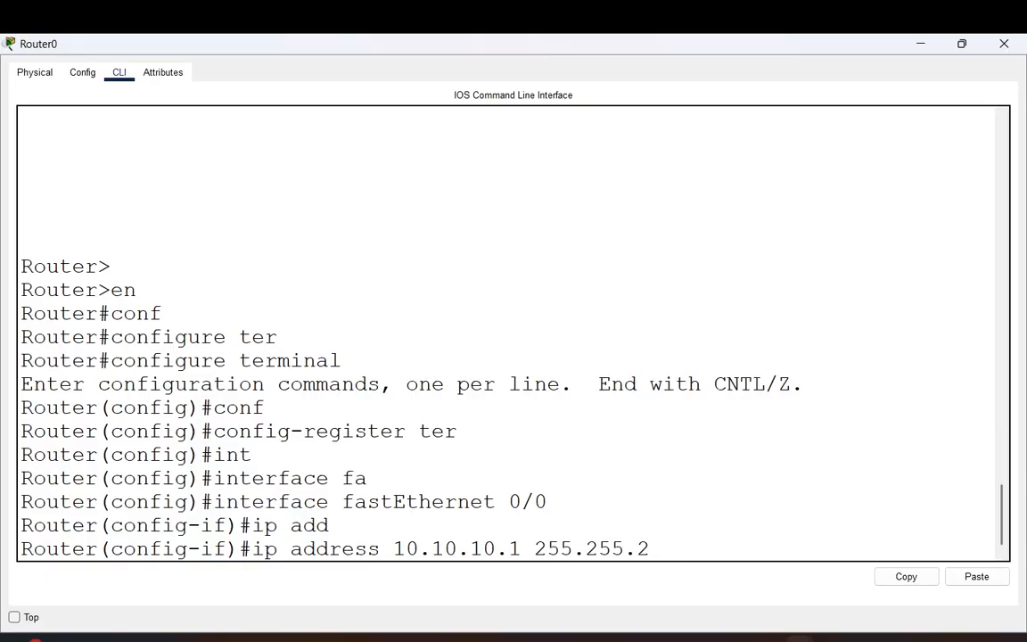
pyautogui.write('55.252')
pyautogui.press('Return')
# Enable Router0's fastEthernet 0/0 with no shutdown, review the entered commands and minimize the router's window.
pyautogui.write('no shut')
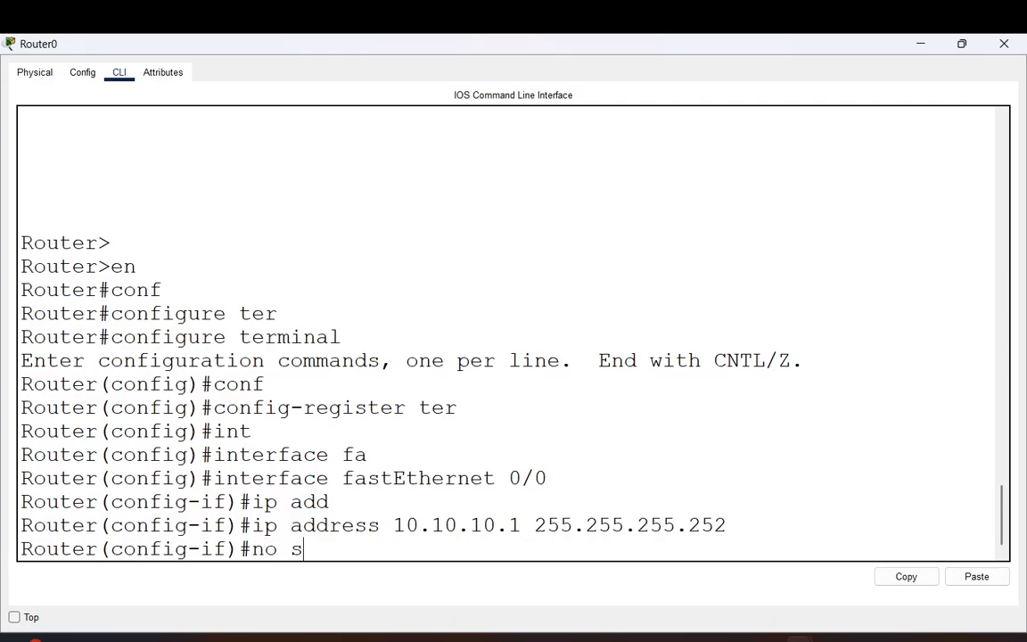
pyautogui.press('Tab')
pyautogui.press('Return')
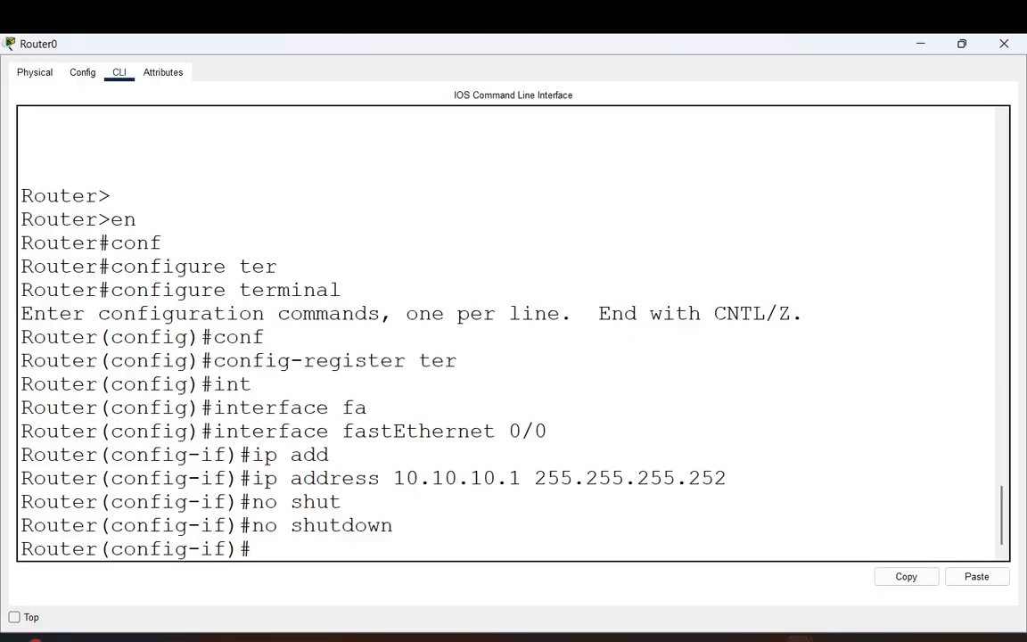
pyautogui.moveTo(546, 431); pyautogui.dragTo(366, 431)
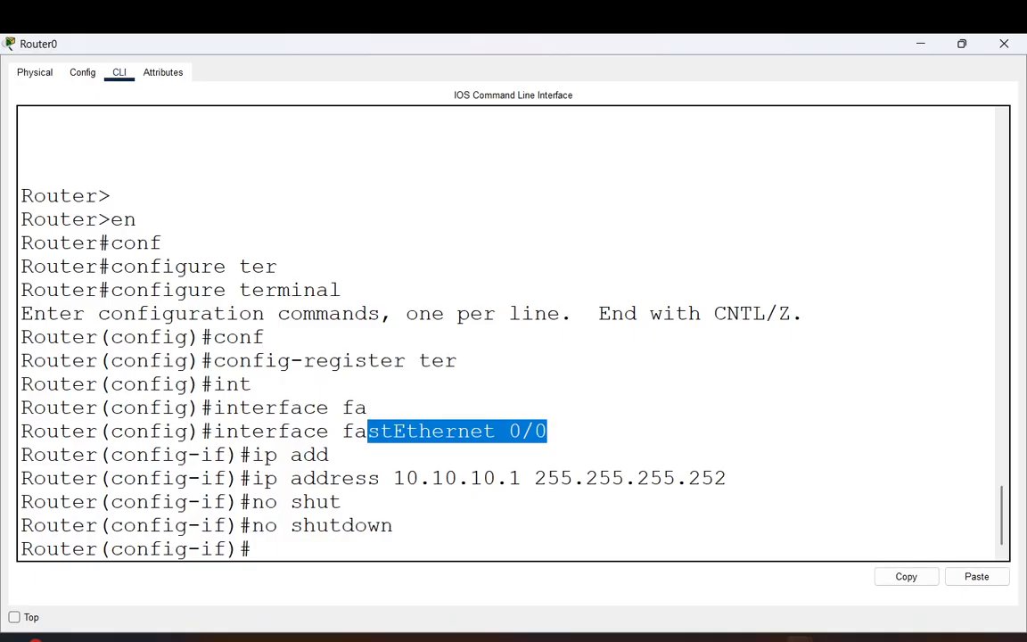
pyautogui.moveTo(405, 525); pyautogui.dragTo(239, 525)
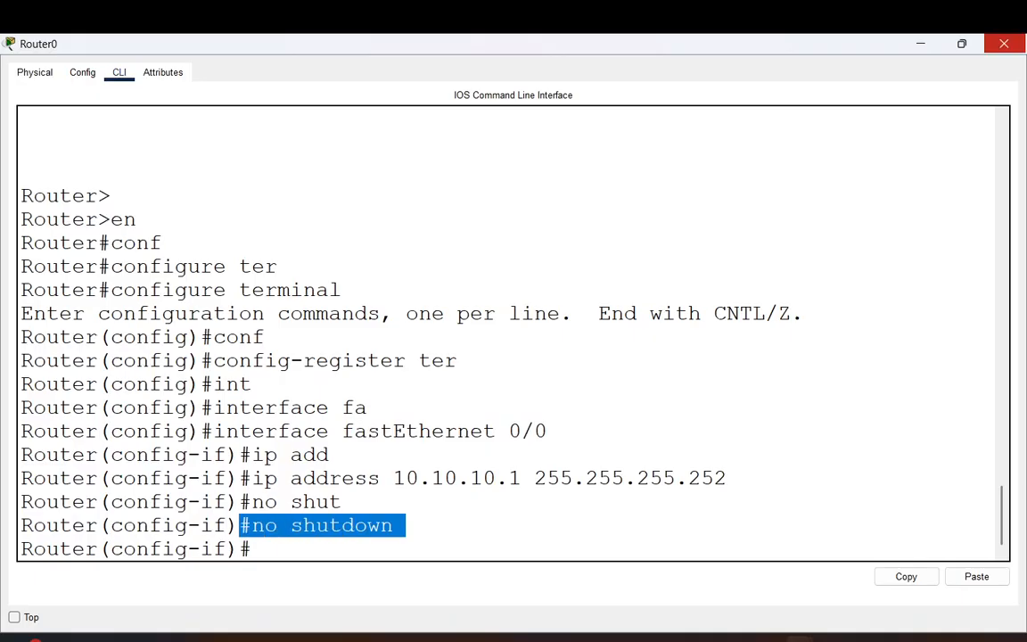
pyautogui.click(920, 44)
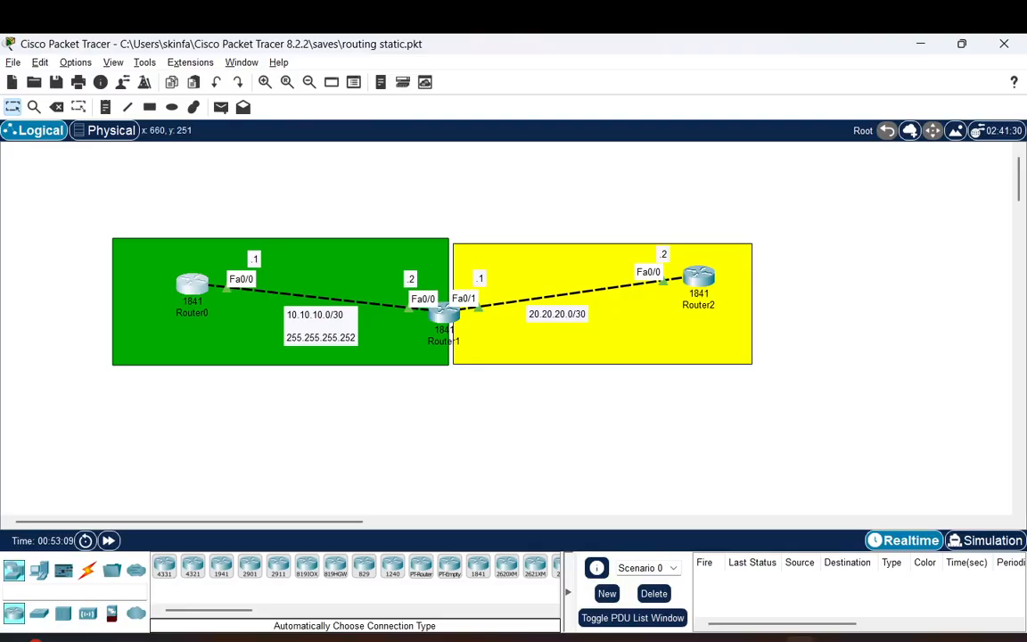
# Open Router1's CLI in a maximized window and start its console session.
pyautogui.click(442, 314)
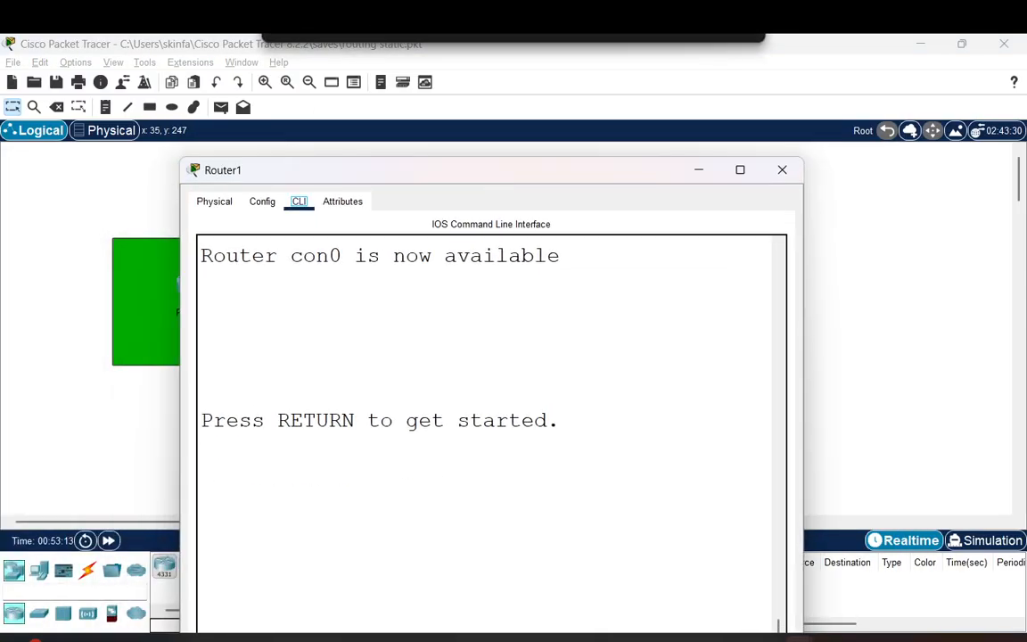
pyautogui.press('Return')
pyautogui.press('Return')
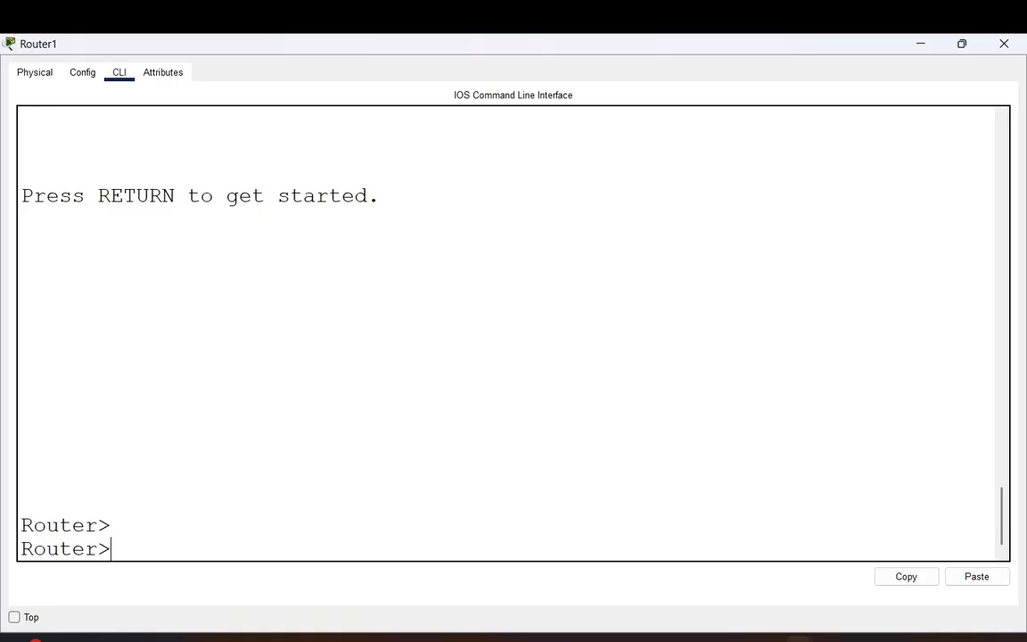
pyautogui.write('en\\')
pyautogui.press('Return')
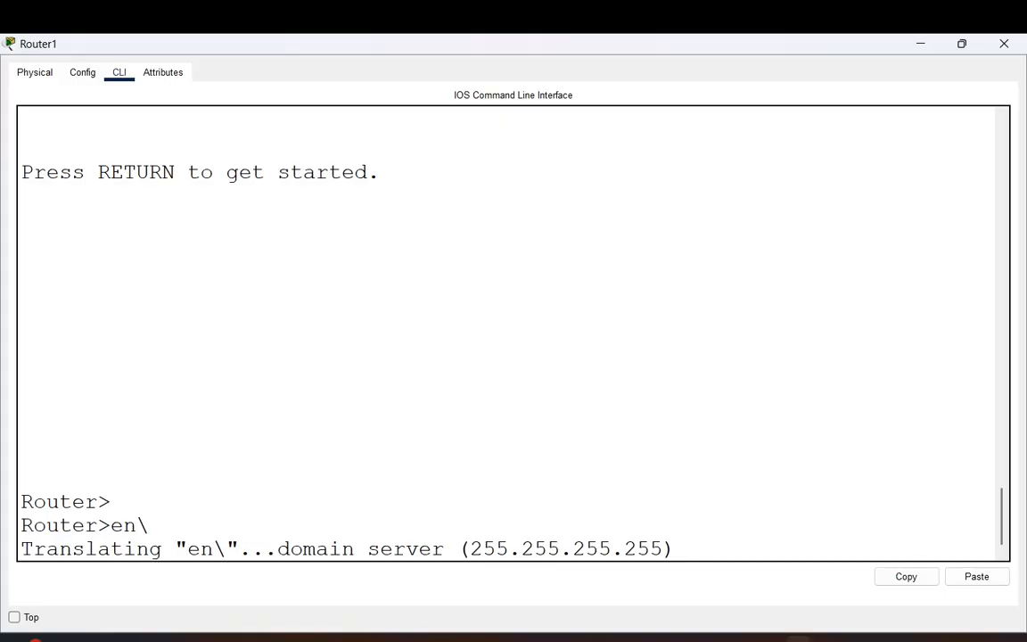
pyautogui.press('Tab')
pyautogui.click(22, 430)
pyautogui.press('Tab')
pyautogui.click(675, 546)
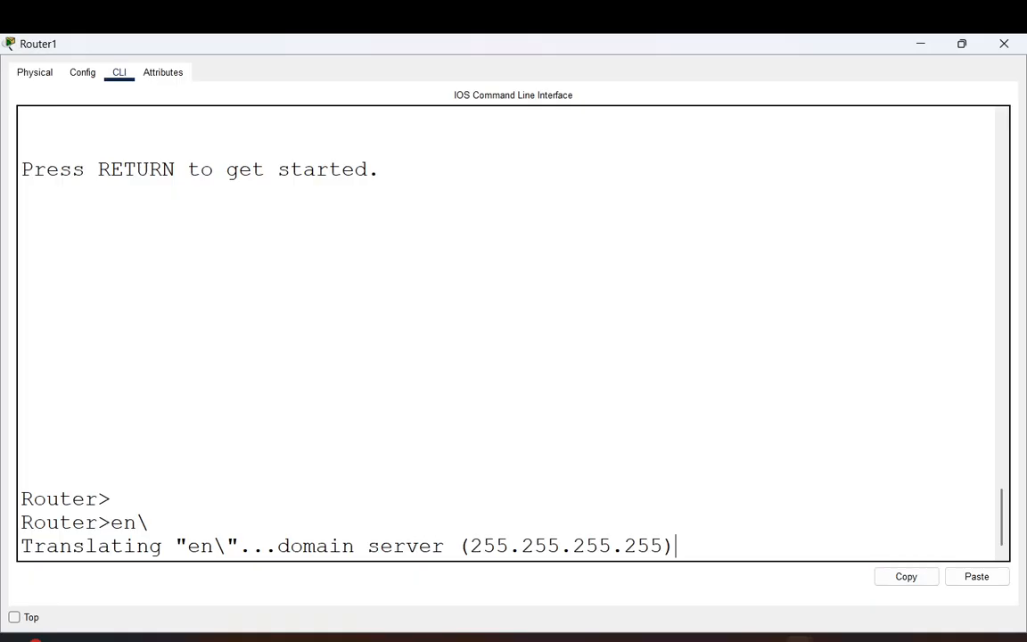
pyautogui.click(398, 639)
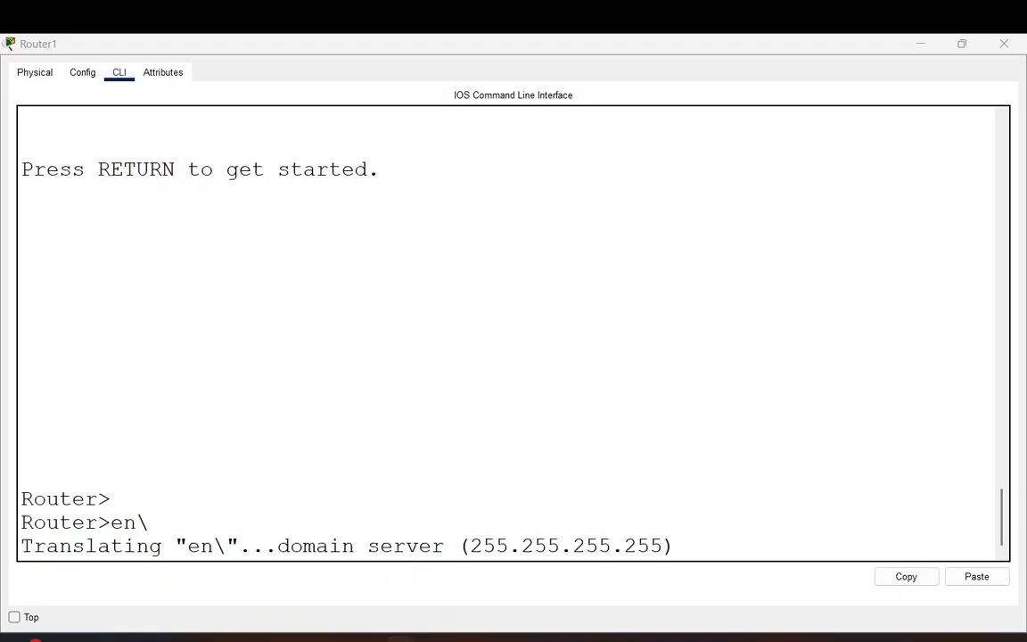
pyautogui.click(675, 545)
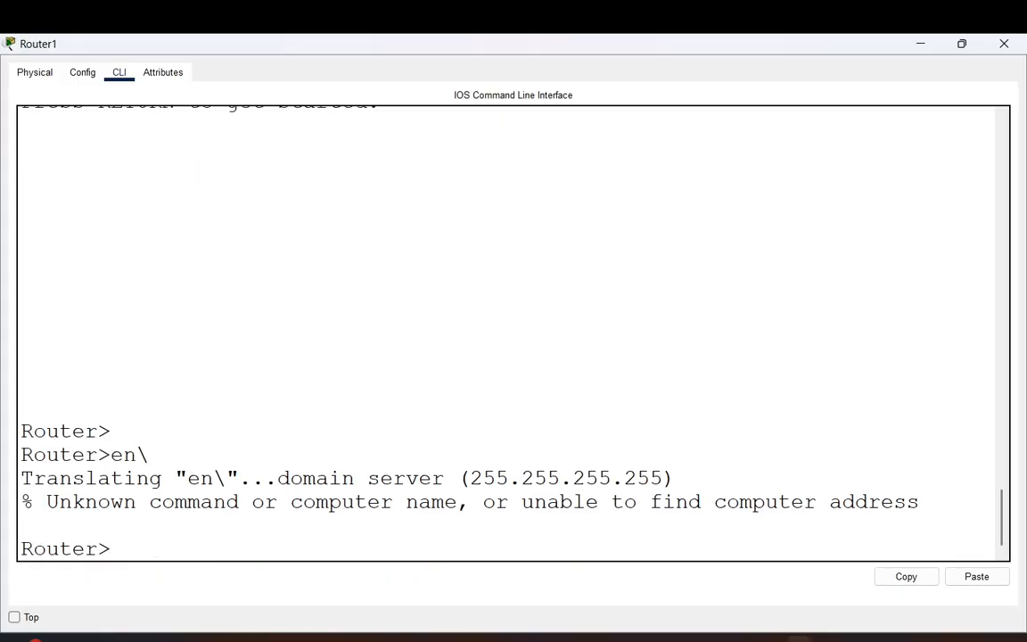
# Enter privileged EXEC mode with en and global configuration mode with configure terminal on Router1.
pyautogui.write('en')
pyautogui.press('Return')
pyautogui.write('\\')
pyautogui.press('BackSpace')
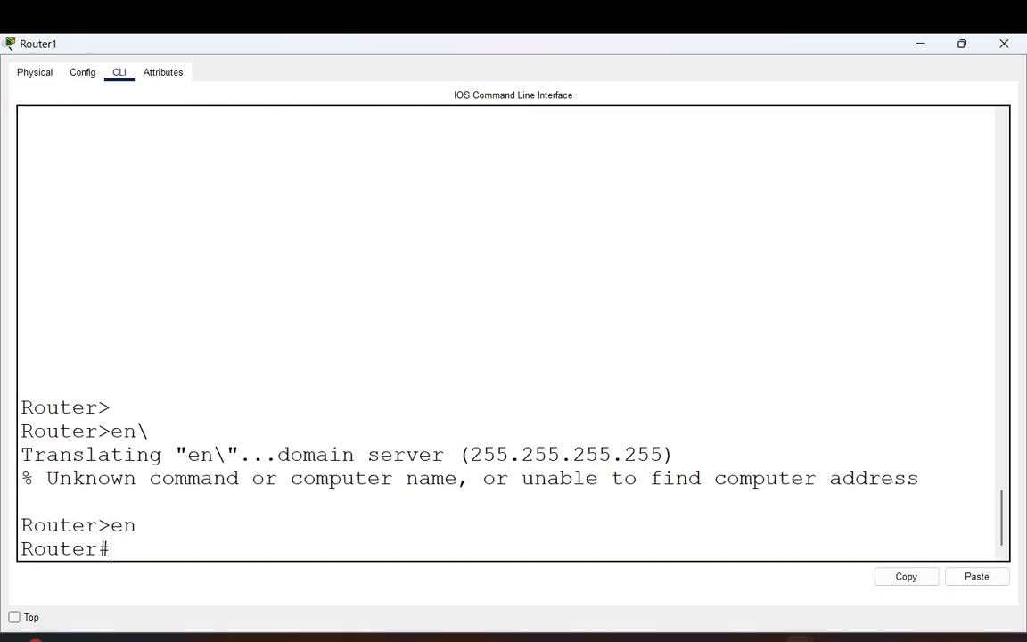
pyautogui.write('conf')
pyautogui.press('Tab')
pyautogui.write('ter')
pyautogui.press('Tab')
pyautogui.press('Return')
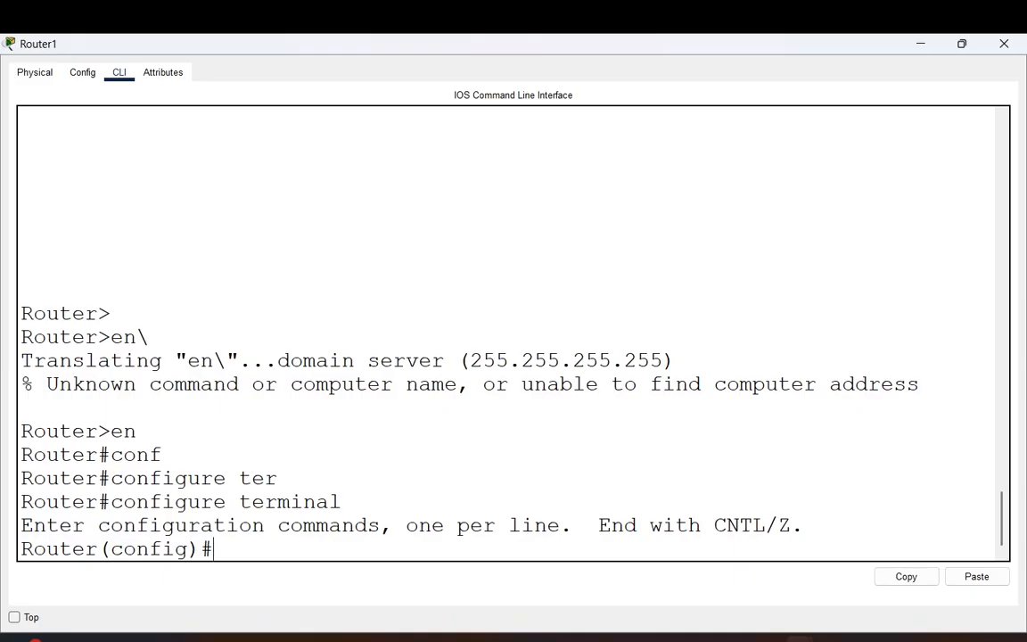
# Disable DNS lookups on Router1 with the no ip domain-lookup command.
pyautogui.write('no ip do')
pyautogui.press('BackSpace')
pyautogui.write('ip domai')
pyautogui.press('Tab')
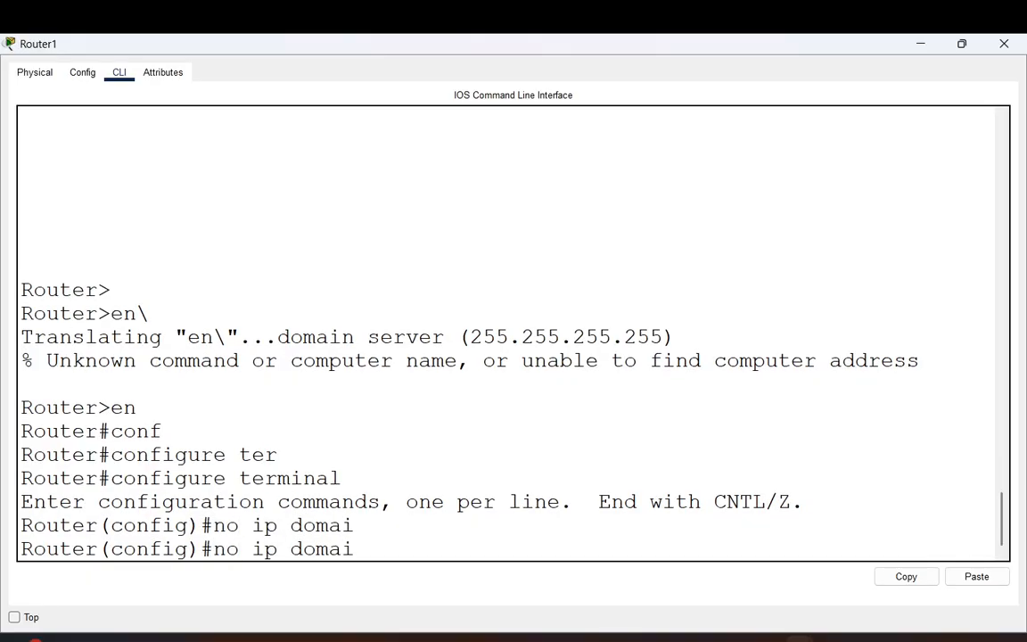
pyautogui.write('n-loo')
pyautogui.press('Tab')
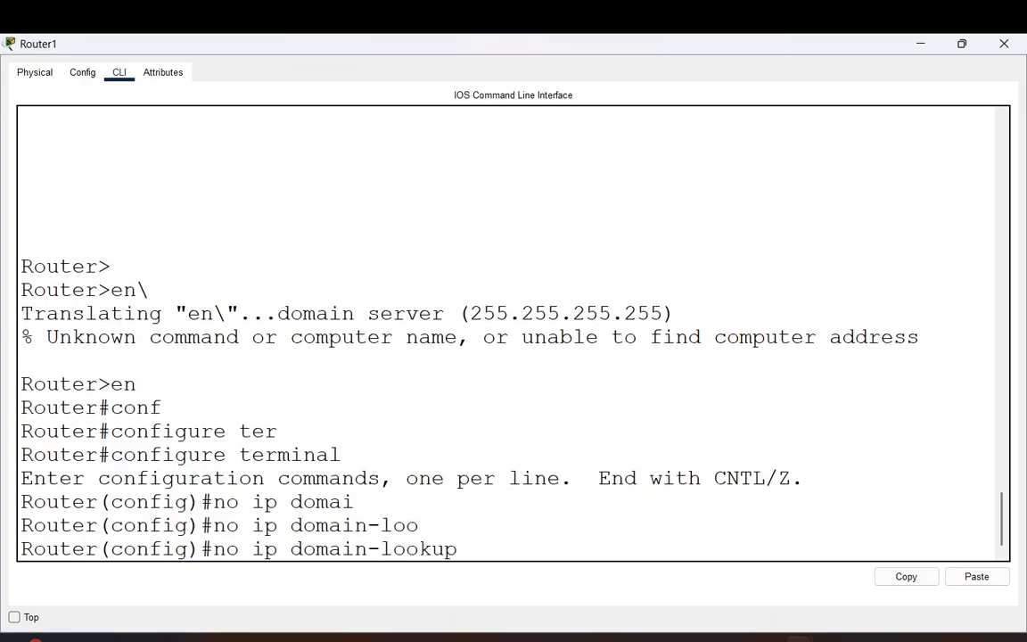
pyautogui.press('Return')
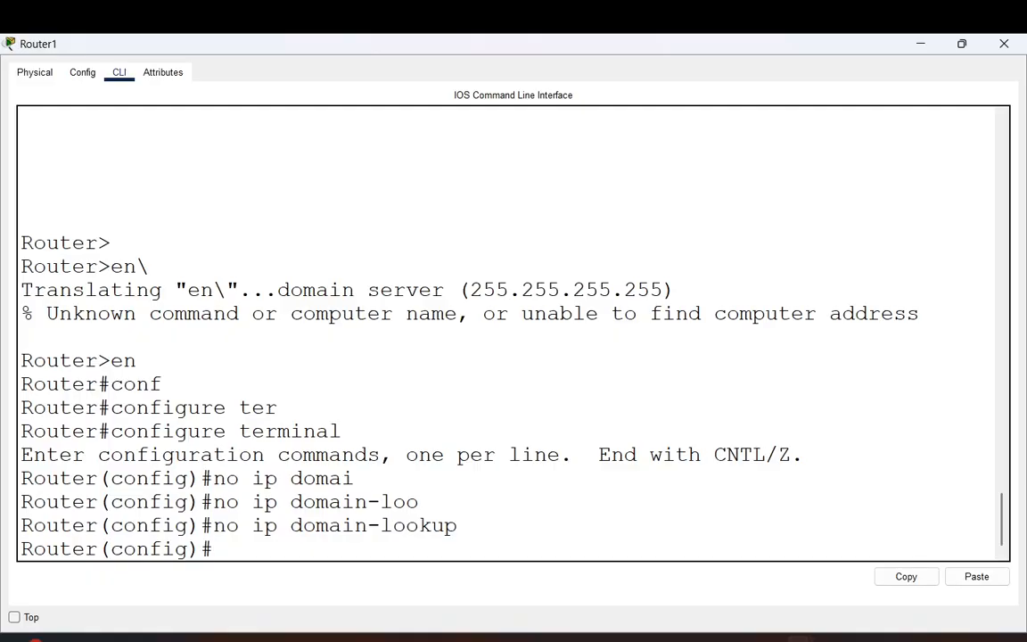
# Enter interface configuration mode for Router1's fastEthernet 0/0.
pyautogui.hotkey('alt', 'Tab')
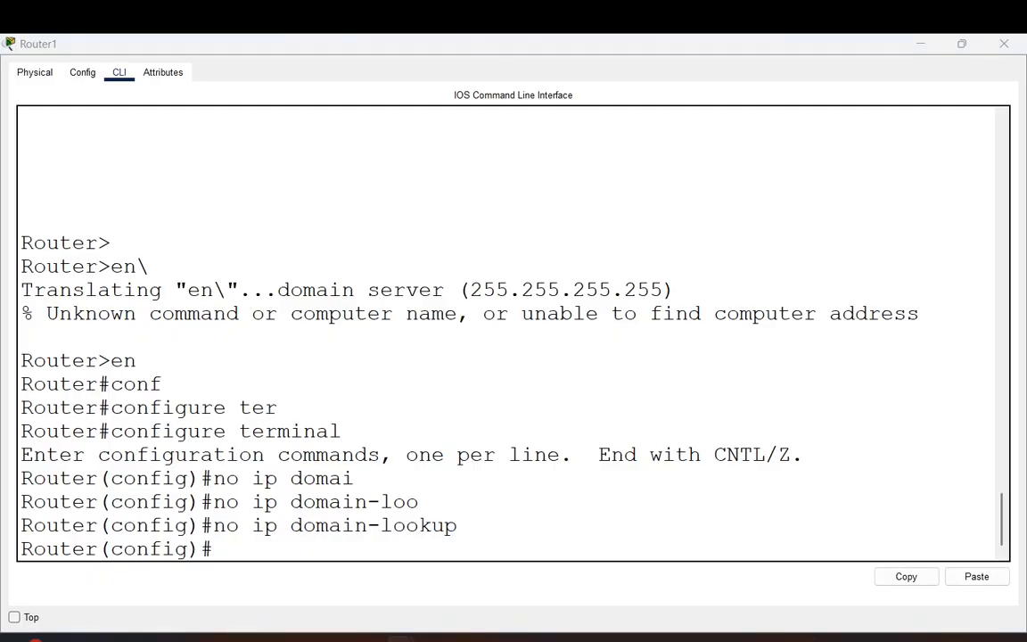
pyautogui.scroll(-1, 513, 333)
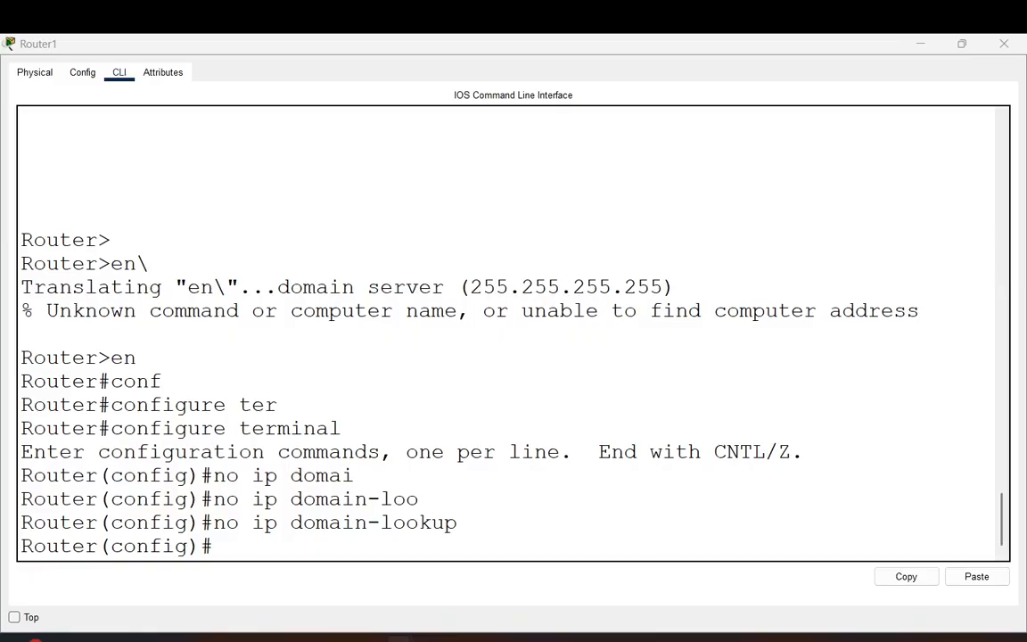
pyautogui.click(355, 469)
pyautogui.scroll(1, 355, 470)
pyautogui.scroll(-1, 355, 470)
pyautogui.write('int')
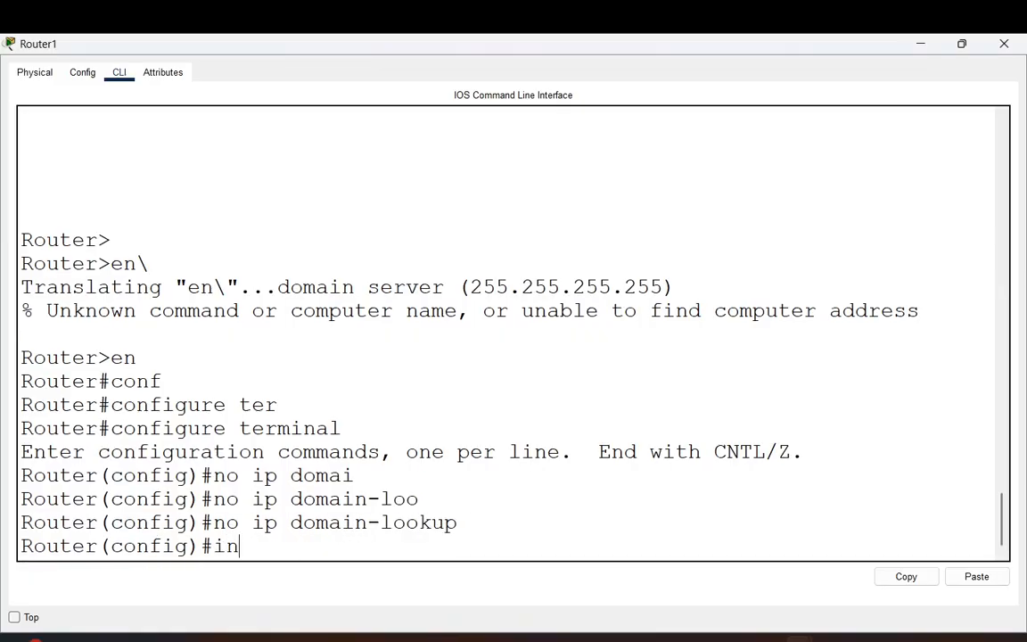
pyautogui.press('Tab')
pyautogui.write('fa')
pyautogui.press('Tab')
pyautogui.write('0/0')
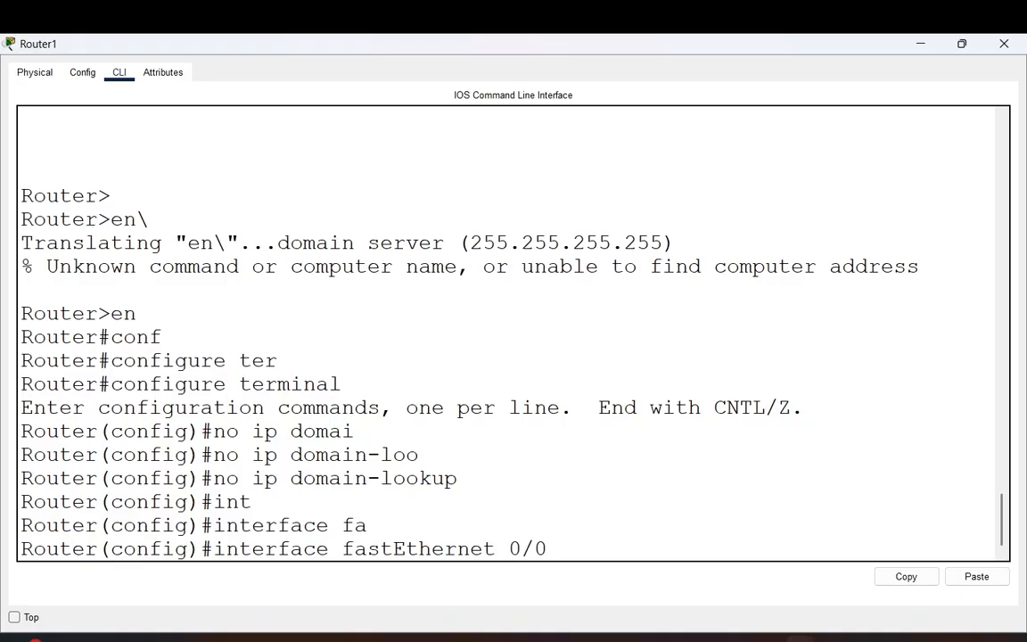
pyautogui.press('Return')
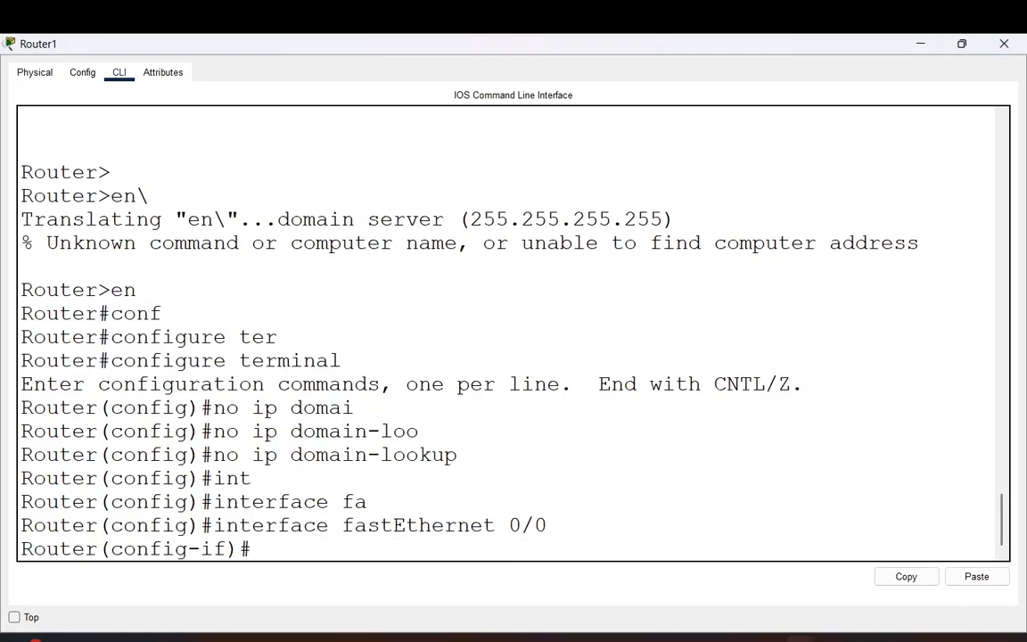
# Assign IP address 10.10.10.2 with mask 255.255.255.252 to Router1's fastEthernet 0/0.
pyautogui.moveTo(606, 44); pyautogui.dragTo(547, 155)
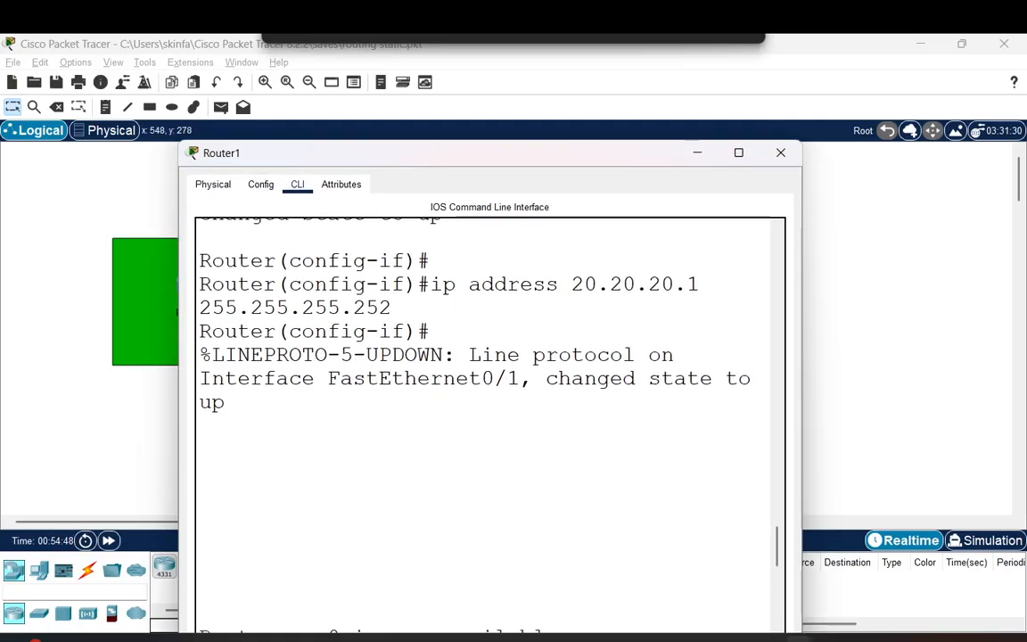
pyautogui.scroll(-6, 535, 374)
pyautogui.scroll(-5, 534, 375)
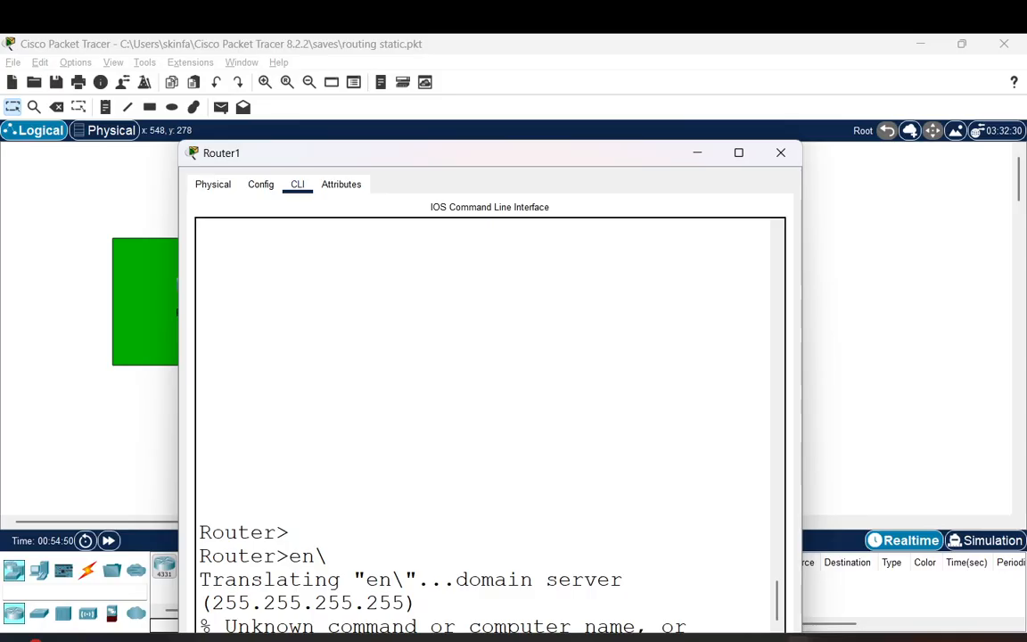
pyautogui.moveTo(450, 147); pyautogui.dragTo(450, 83)
pyautogui.scroll(-5, 493, 374)
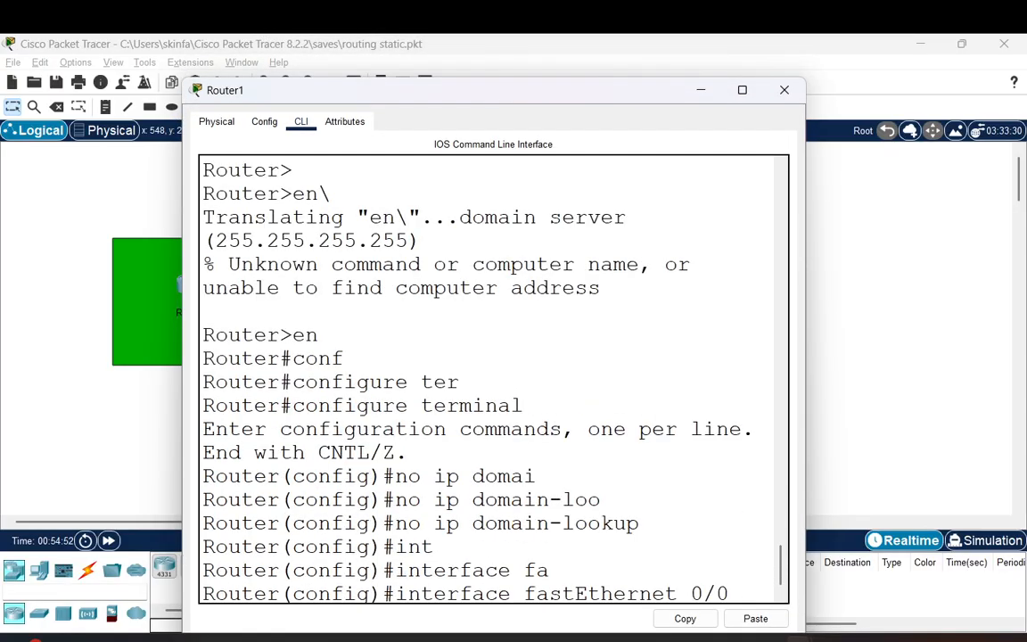
pyautogui.write('ip add')
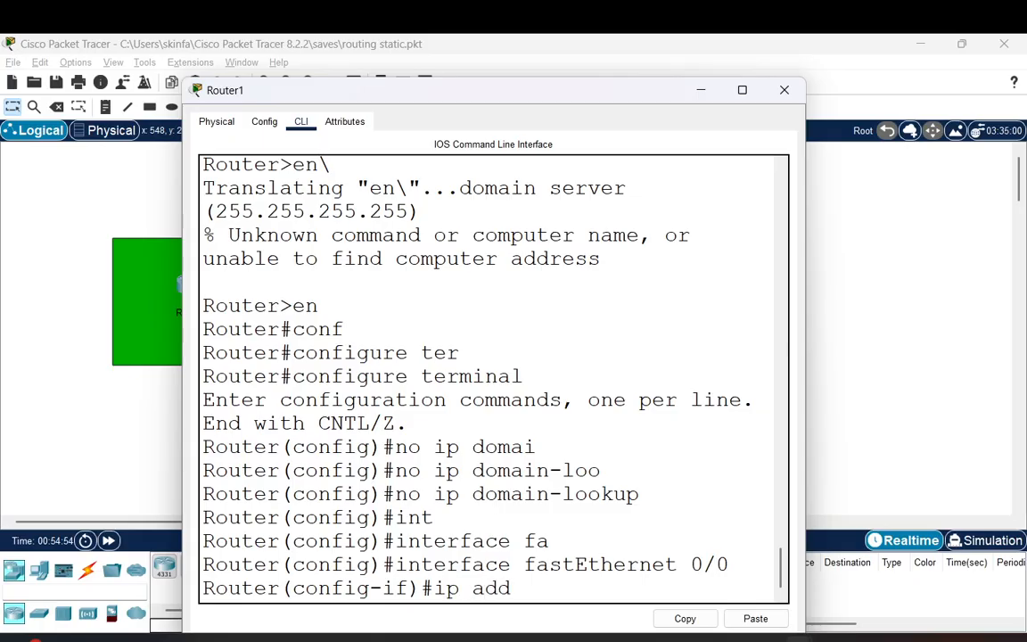
pyautogui.press('Tab')
pyautogui.write('10.10.')
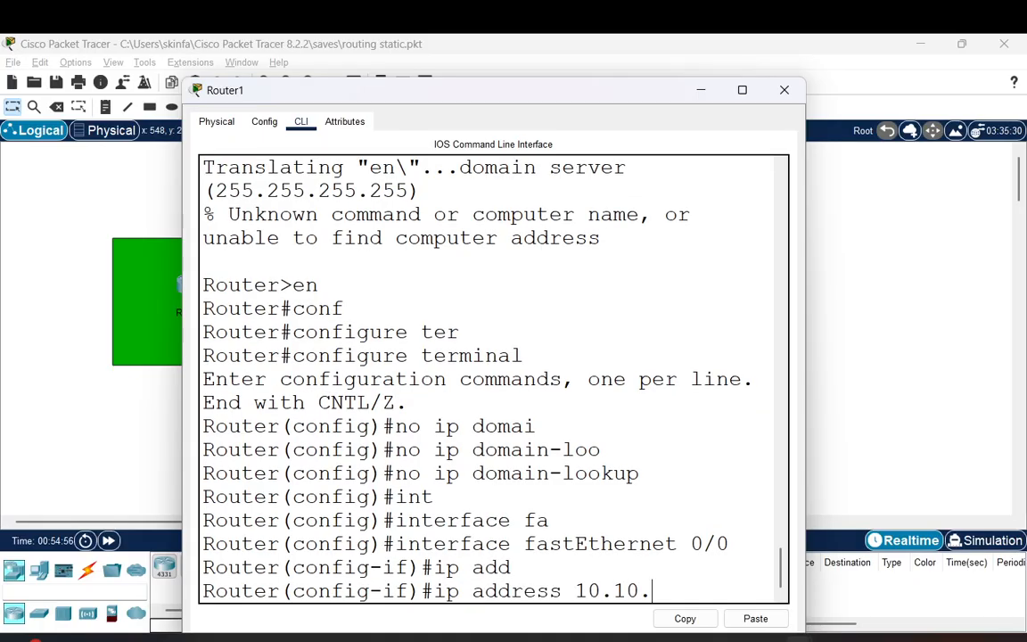
pyautogui.write('10.2 255.255.255')
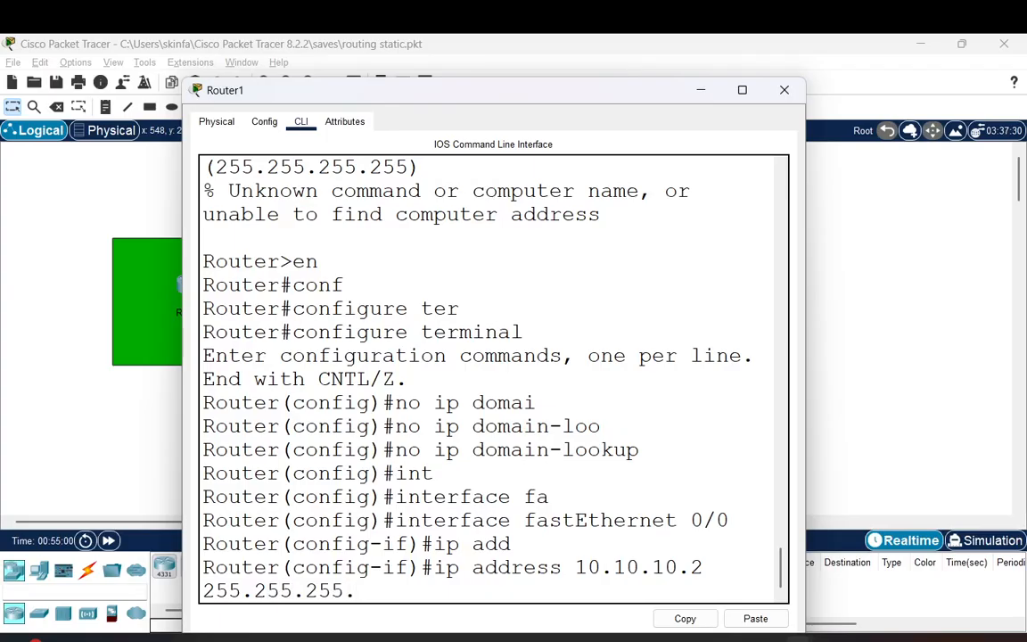
pyautogui.write('.252')
pyautogui.press('Return')
# Enable Router1's fastEthernet 0/0 with no shutdown and minimize the router's window to view the topology.
pyautogui.write('no shu')
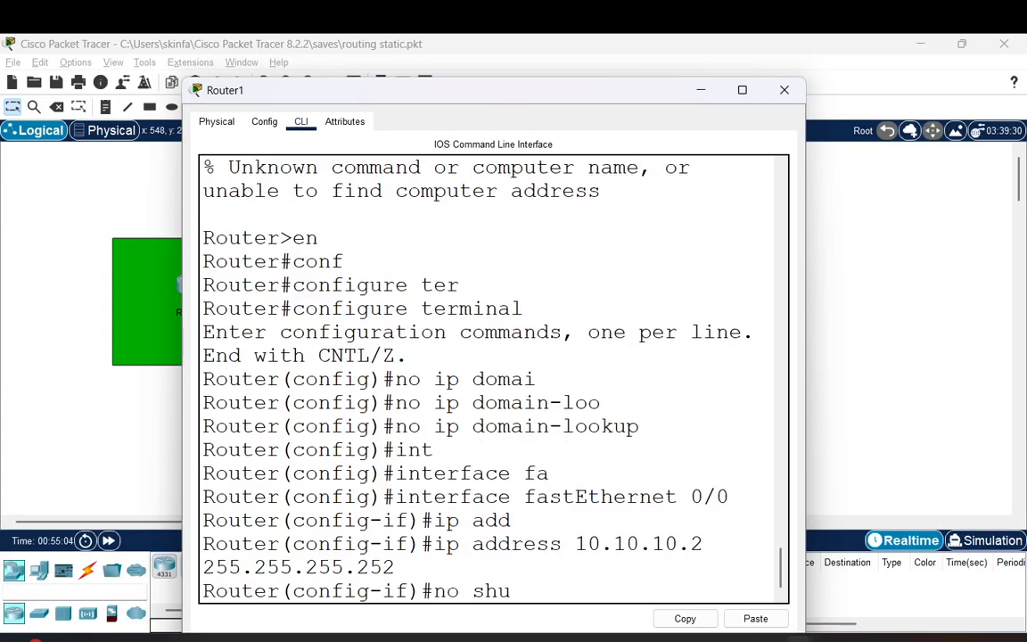
pyautogui.write('t')
pyautogui.press('Tab')
pyautogui.press('Return')
pyautogui.press('Return')
pyautogui.press('Return')
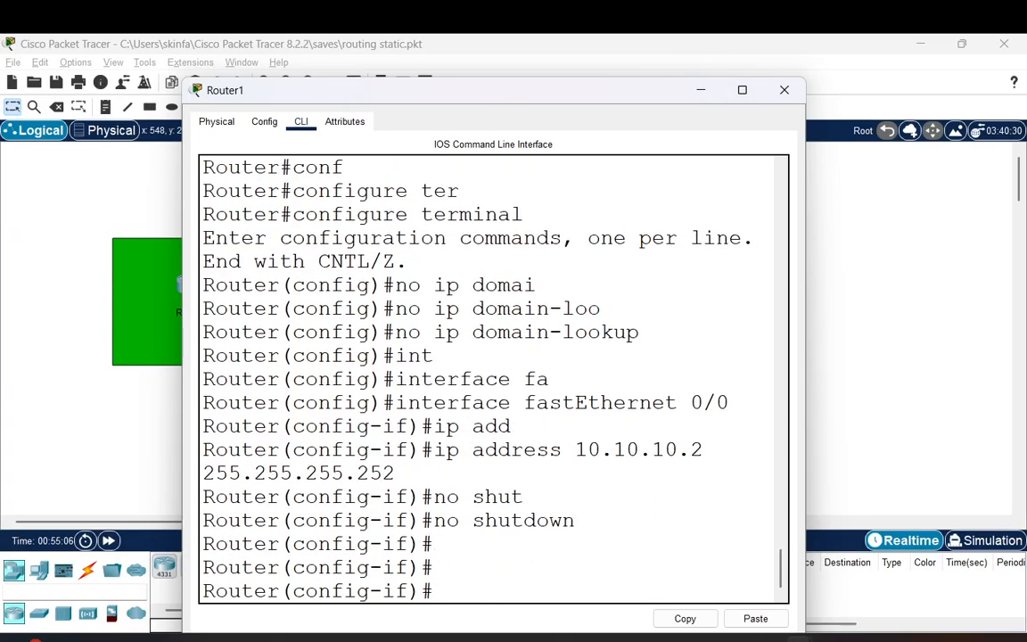
pyautogui.click(702, 90)
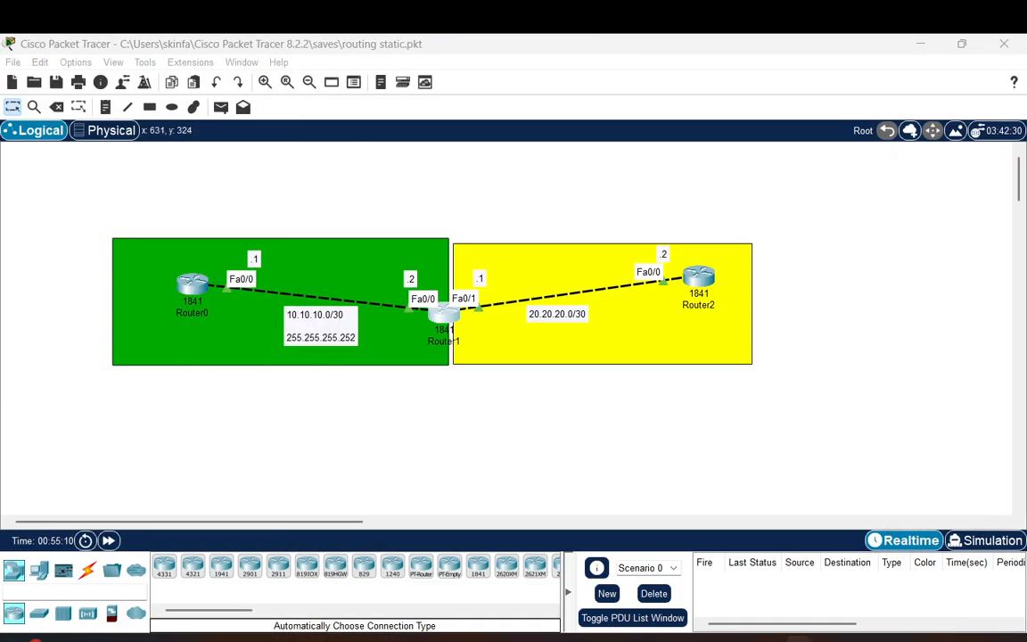
# Leave fastEthernet 0/0 in Router1's maximized CLI, enter fastEthernet 0/1 configuration and begin its ip address command.
pyautogui.moveTo(2, 152); pyautogui.dragTo(627, 36)
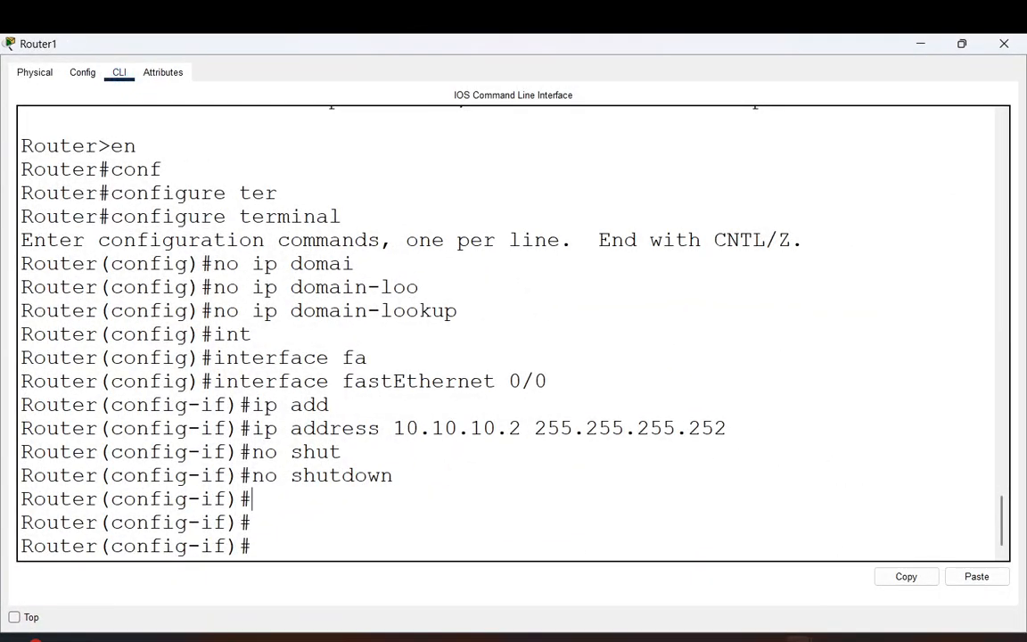
pyautogui.press('Return')
pyautogui.press('Return')
pyautogui.write('e')
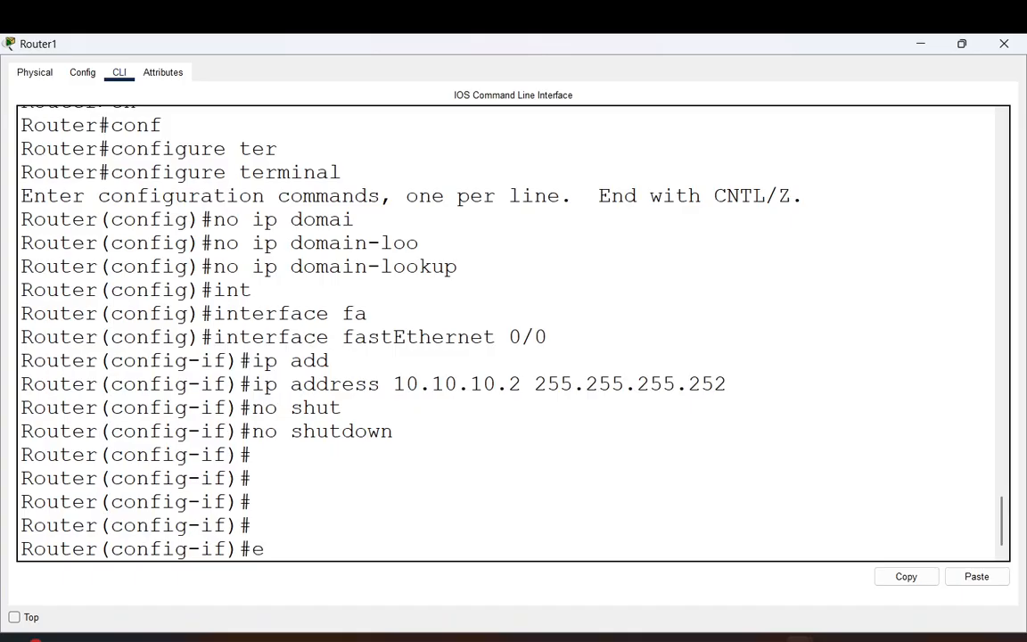
pyautogui.press('Return')
pyautogui.write('int')
pyautogui.press('Tab')
pyautogui.write('fa')
pyautogui.press('Tab')
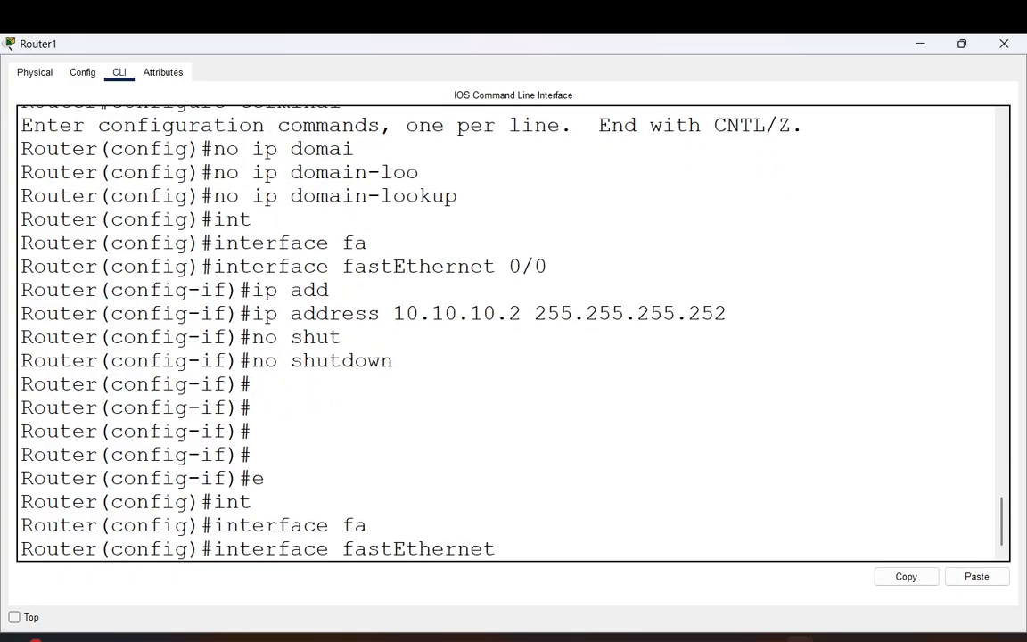
pyautogui.write('0/1')
pyautogui.press('Return')
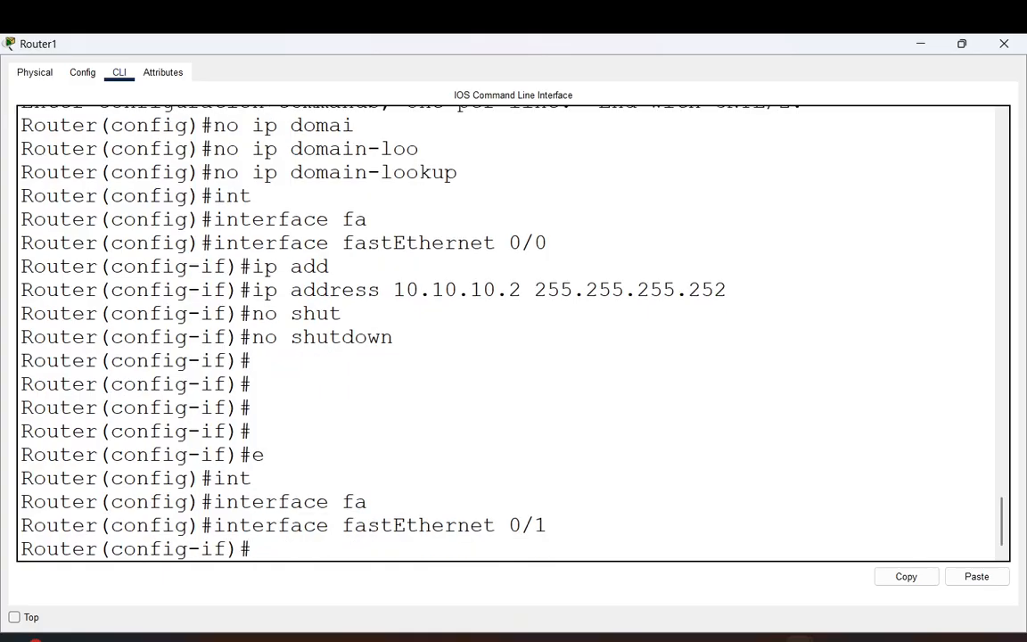
pyautogui.write('ip add')
pyautogui.press('Tab')
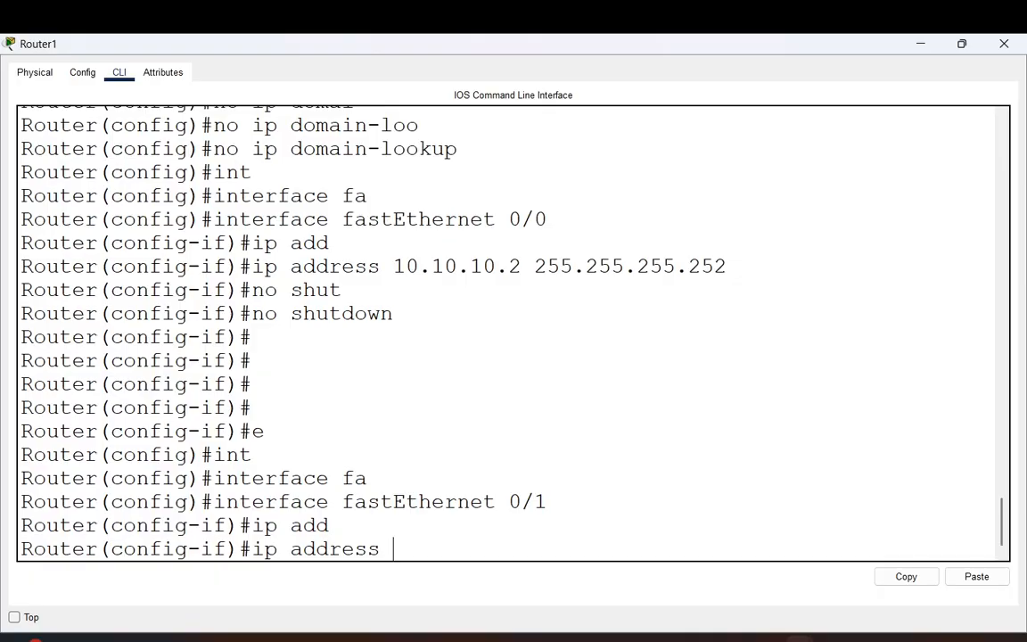
pyautogui.write('10.10.')
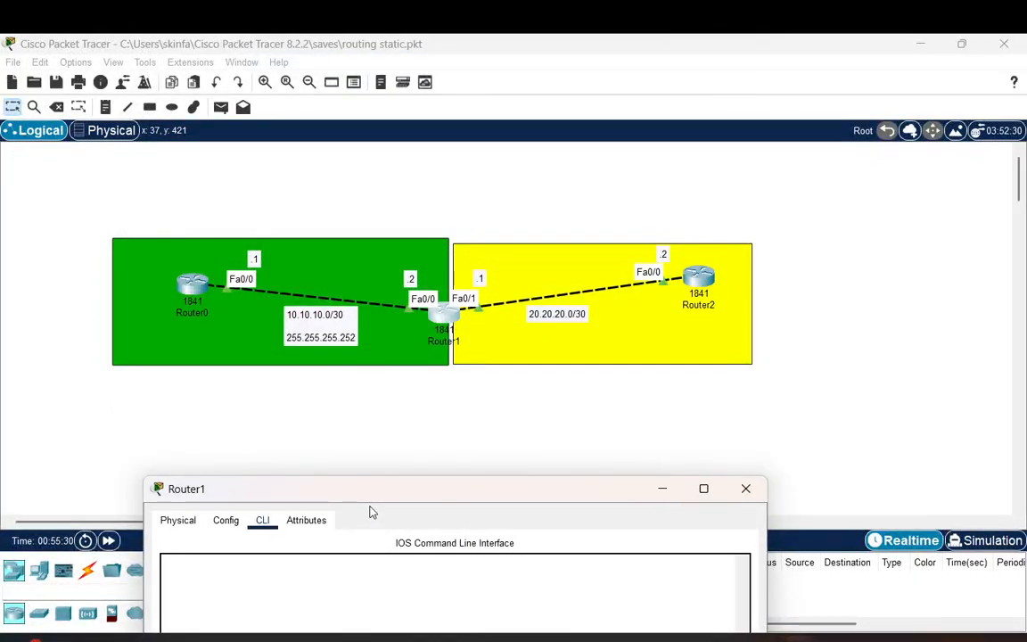
pyautogui.moveTo(372, 513); pyautogui.dragTo(389, 168)
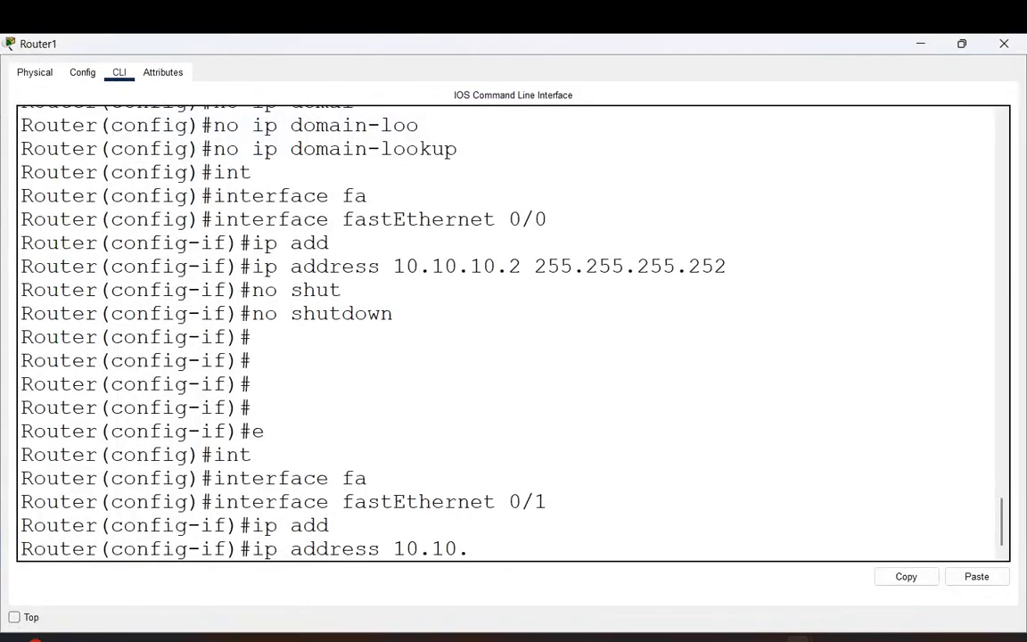
pyautogui.moveTo(445, 499); pyautogui.dragTo(369, 476)
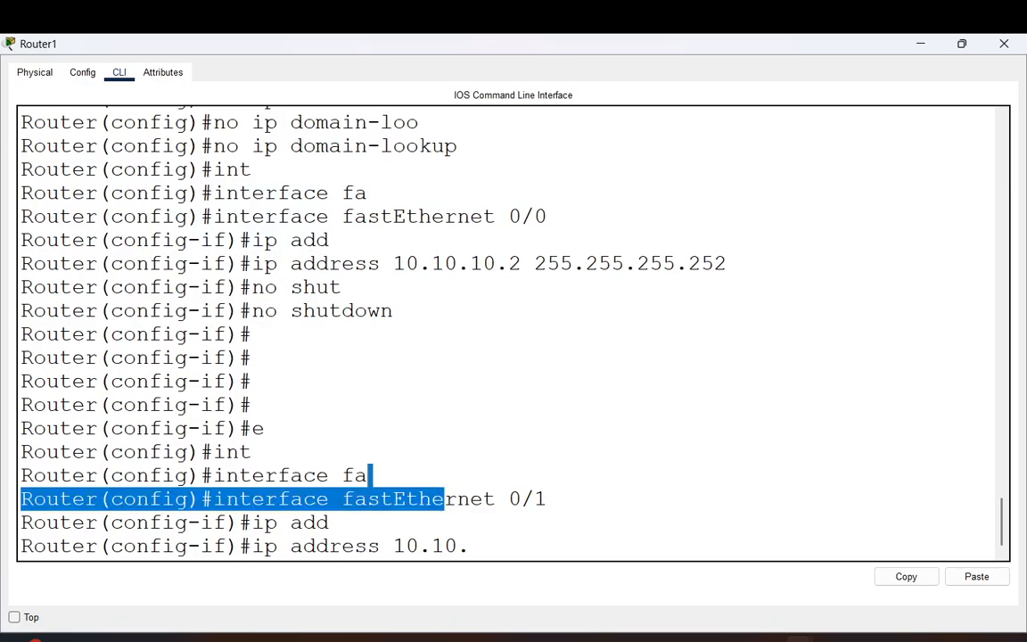
pyautogui.click(470, 546)
pyautogui.press('BackSpace')
pyautogui.press('BackSpace')
pyautogui.press('BackSpace')
pyautogui.press('BackSpace')
pyautogui.press('BackSpace')
pyautogui.press('BackSpace')
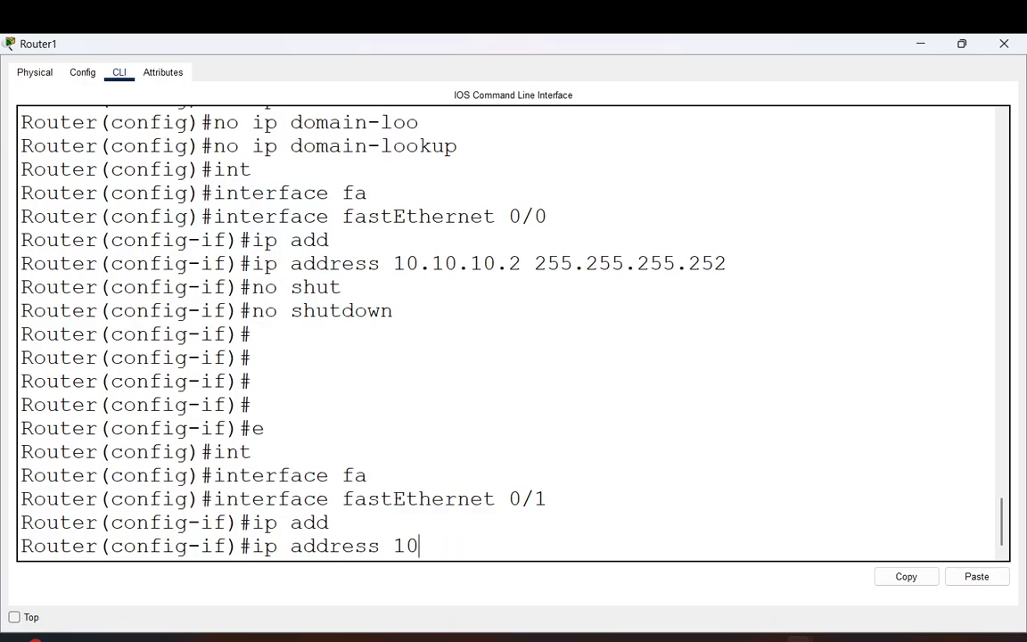
# Complete the ip address command for Router1's fastEthernet 0/1 with address 20.20.20.1 and mask 255.255.255.252.
pyautogui.write('20.20.02')
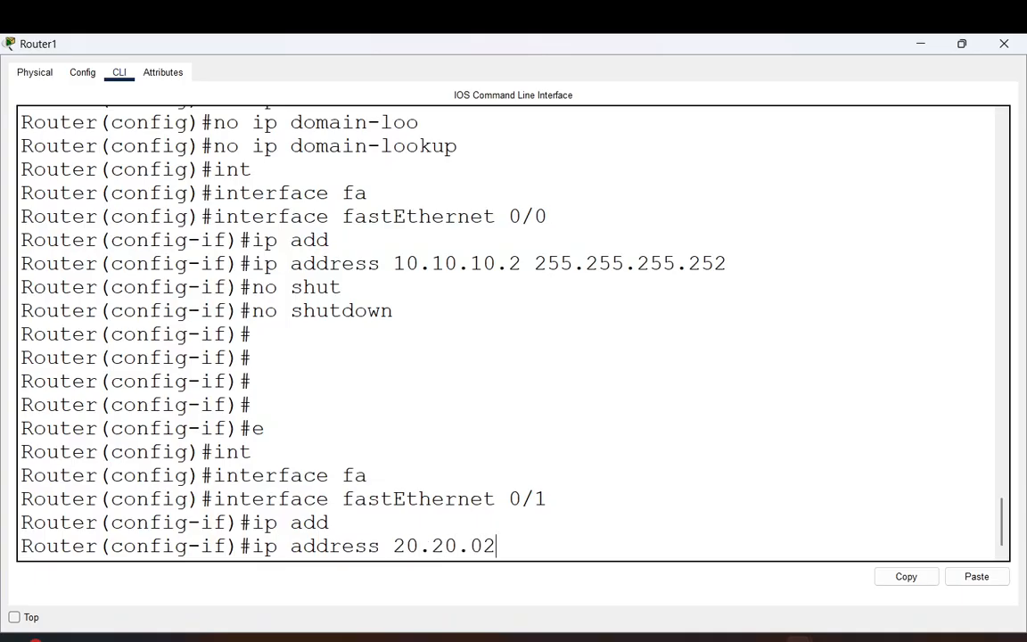
pyautogui.press('BackSpace')
pyautogui.press('BackSpace')
pyautogui.write('20.1')
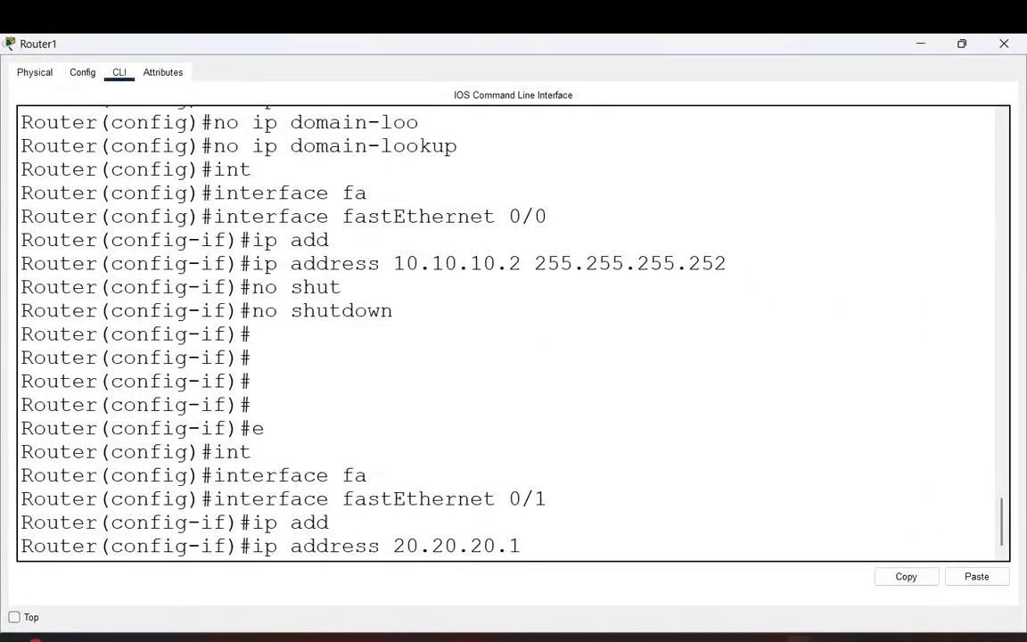
pyautogui.write('25')
pyautogui.write('5.255.255.255.252')
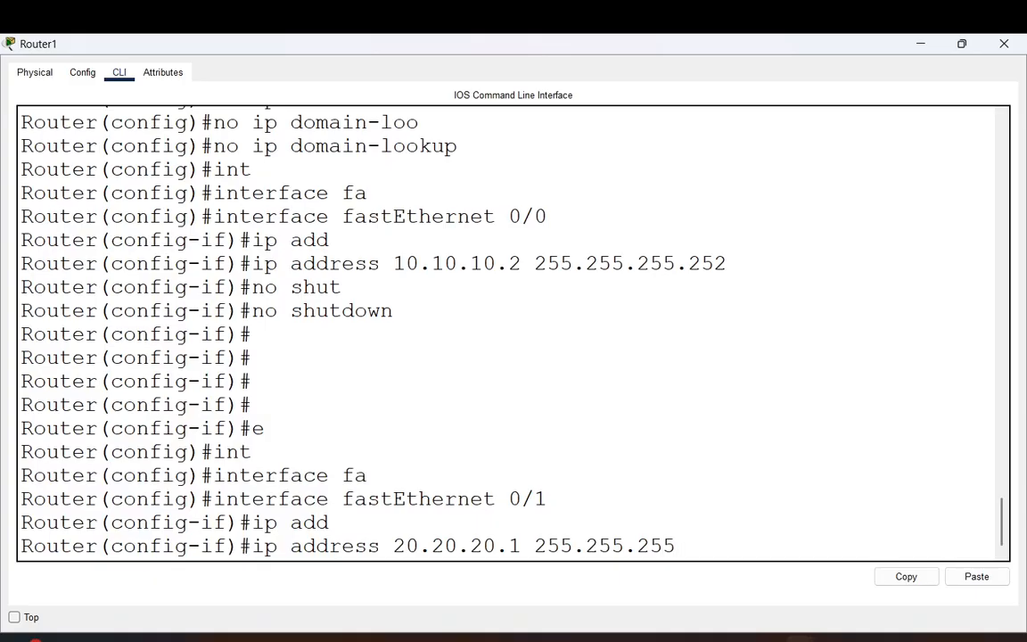
pyautogui.press('Return')
pyautogui.press('Return')
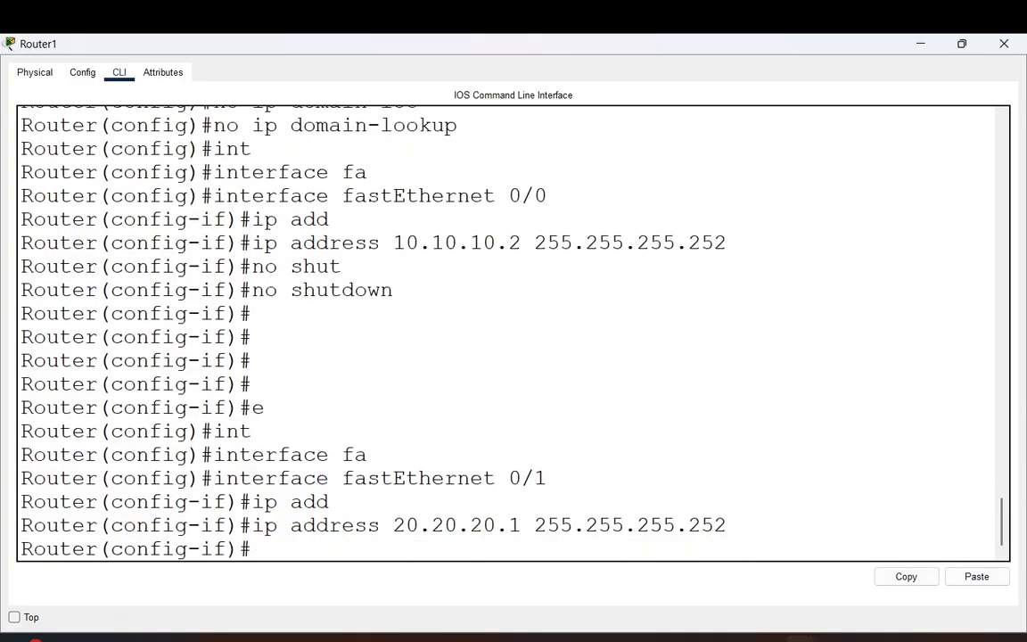
# Enable Router1's fastEthernet 0/1 with no shutdown.
pyautogui.write('no shut')
pyautogui.press('Tab')
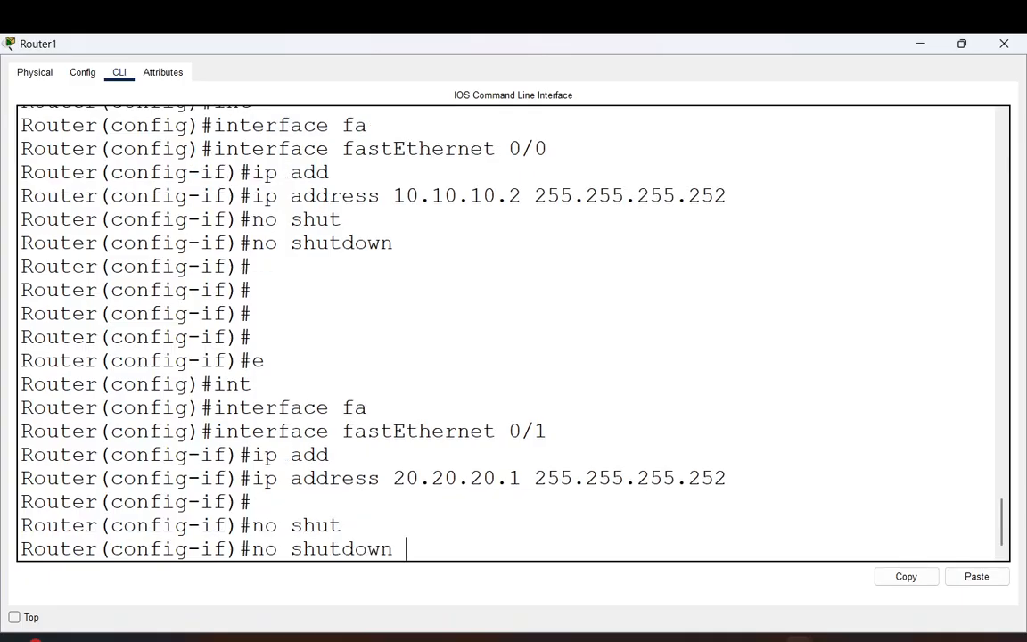
pyautogui.press('Return')
pyautogui.press('Return')
pyautogui.press('Return')
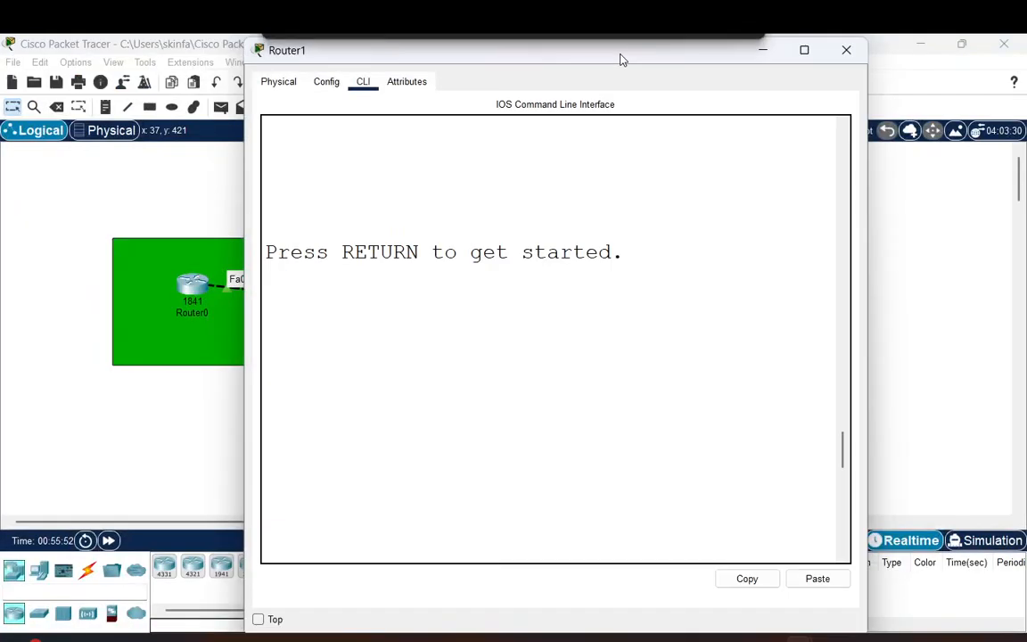
# Review the commands entered in Router1's CLI in a maximized window, and close the router's window.
pyautogui.moveTo(617, 55); pyautogui.dragTo(557, 145)
pyautogui.scroll(-4, 526, 356)
pyautogui.scroll(-1, 490, 415)
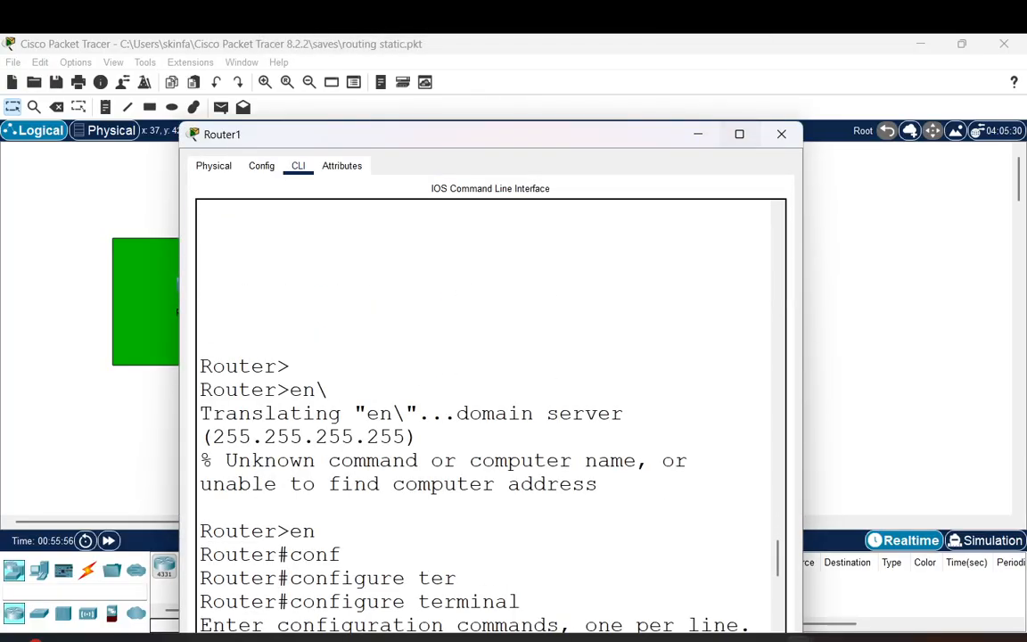
pyautogui.click(739, 134)
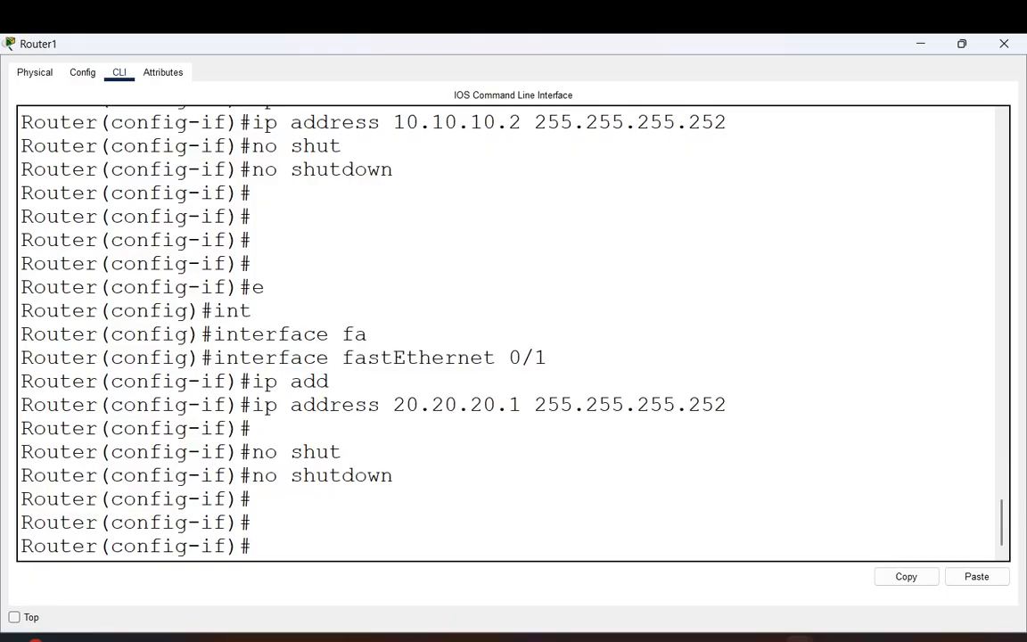
pyautogui.click(1004, 43)
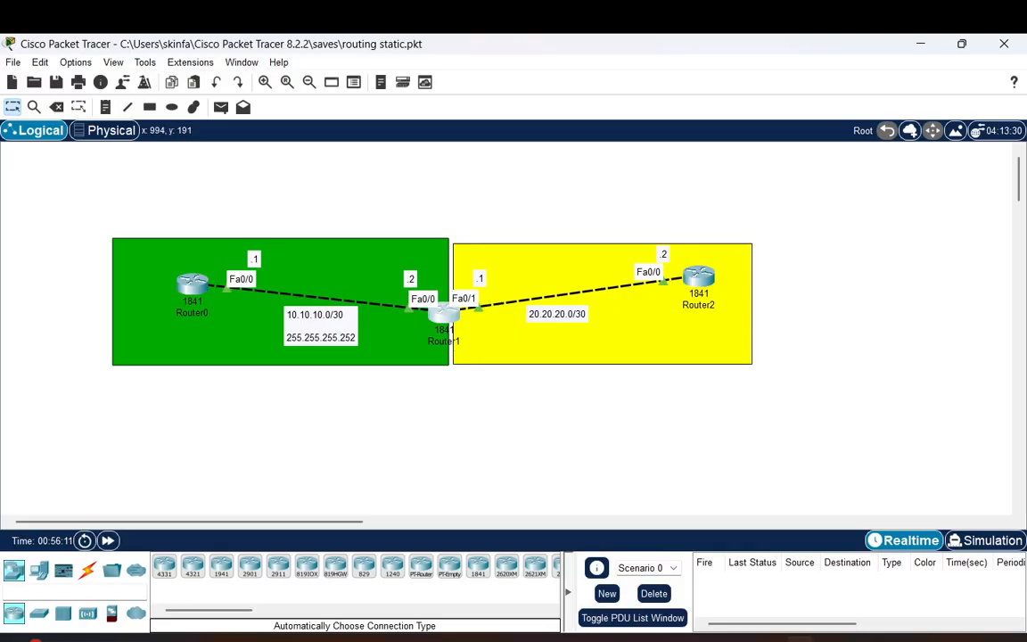
# Open Router2's CLI, bring its window fully into view and enter privileged EXEC mode.
pyautogui.click(698, 277)
pyautogui.moveTo(2, 250); pyautogui.dragTo(475, 101)
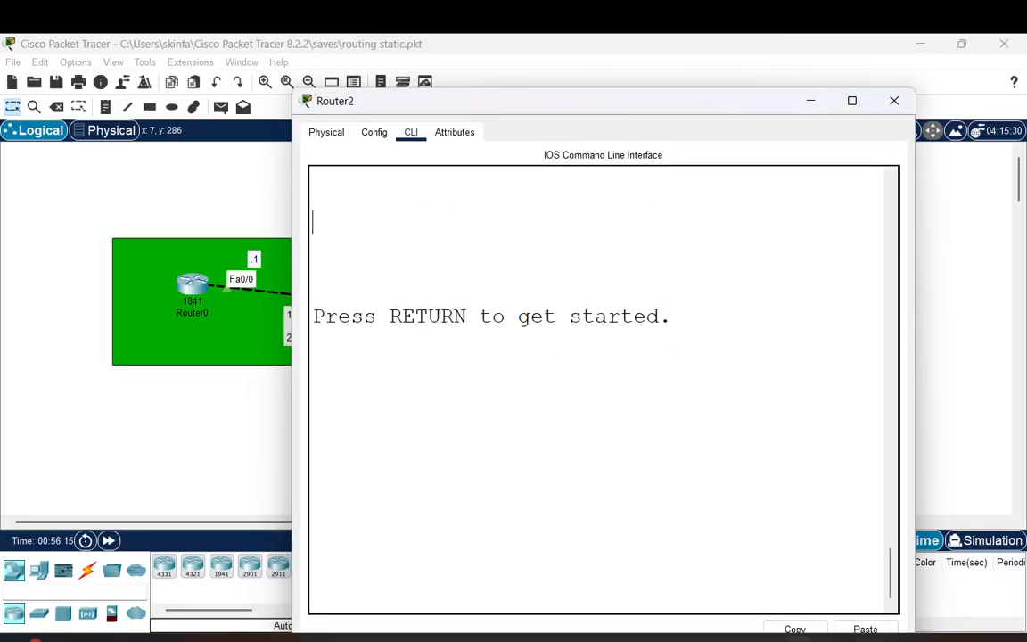
pyautogui.press('Return')
pyautogui.press('Return')
pyautogui.press('Return')
pyautogui.write('en')
pyautogui.press('Return')
# Enter global configuration mode on Router2 with configure terminal.
pyautogui.write('co')
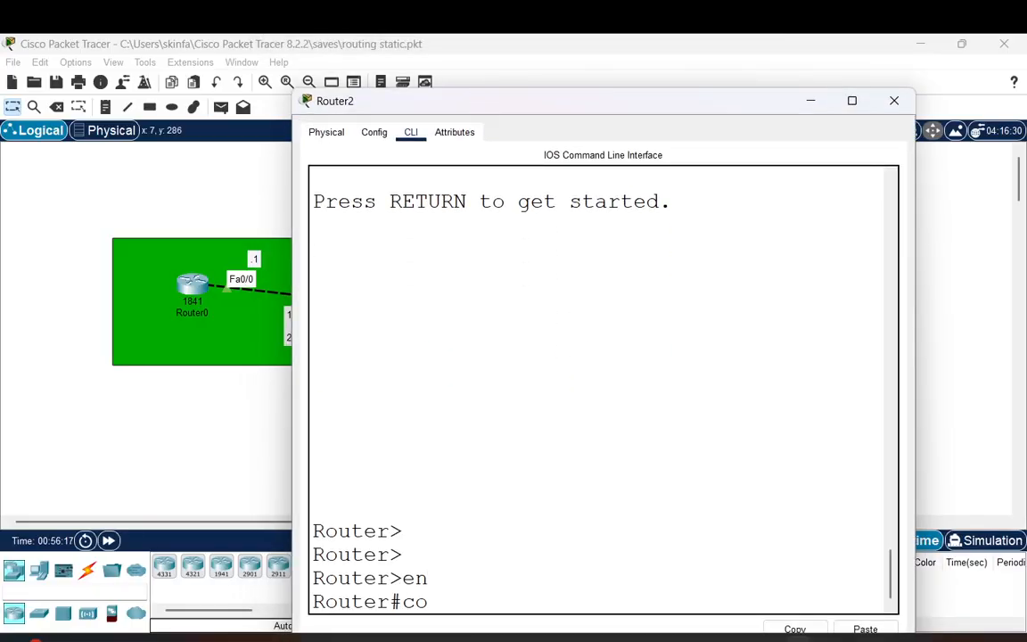
pyautogui.write('nf')
pyautogui.press('Tab')
pyautogui.write('ter')
pyautogui.press('Tab')
pyautogui.press('Return')
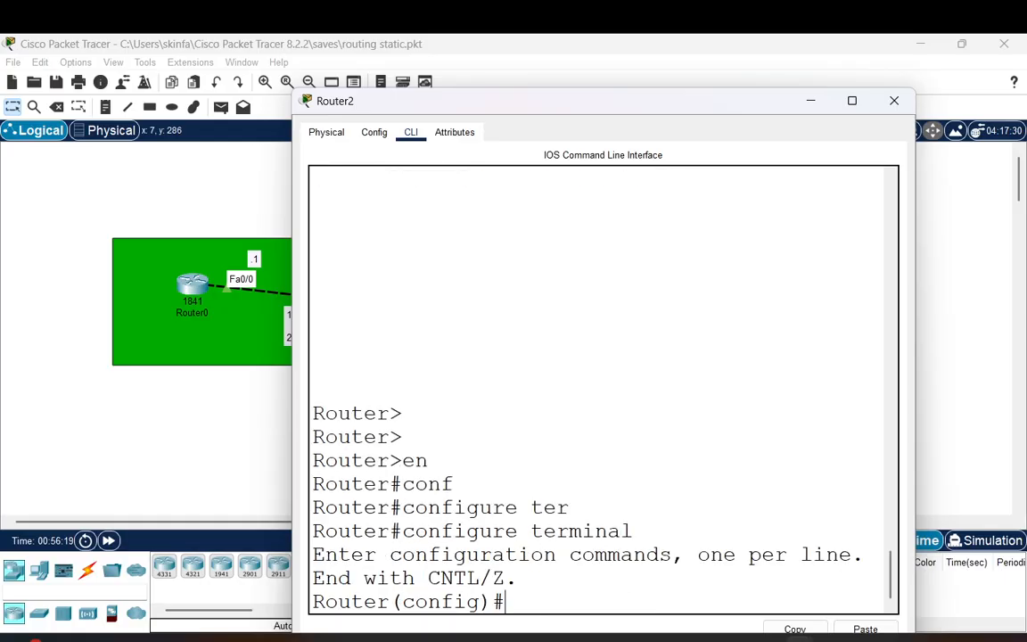
# Disable domain name lookup on Router2 with the no ip domain-lookup command.
pyautogui.write('no ip domain')
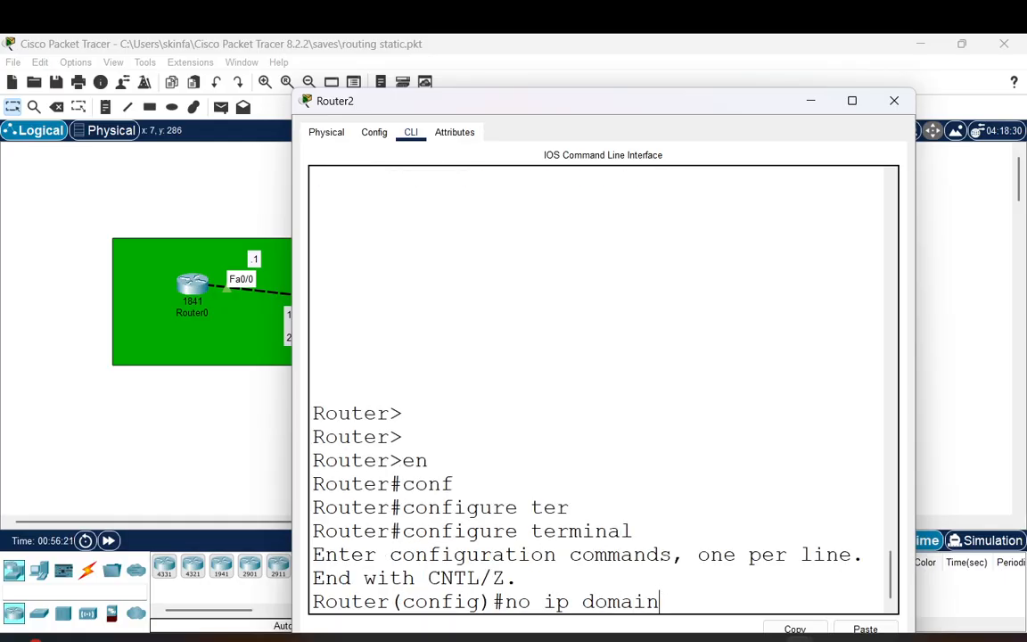
pyautogui.press('Tab')
pyautogui.write('-')
pyautogui.press('Tab')
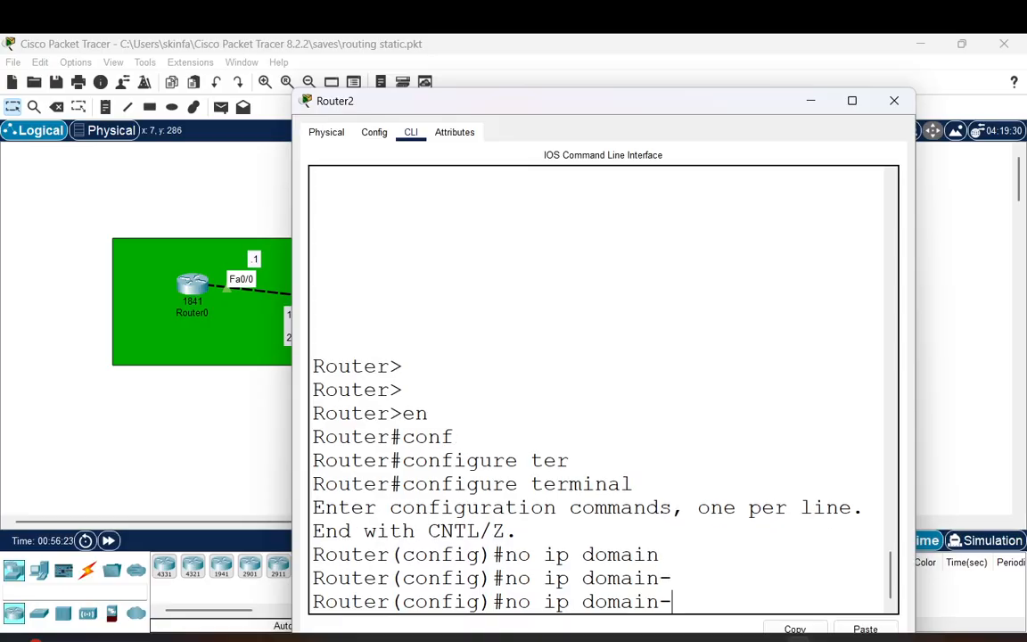
pyautogui.write('l')
pyautogui.press('Tab')
pyautogui.press('Return')
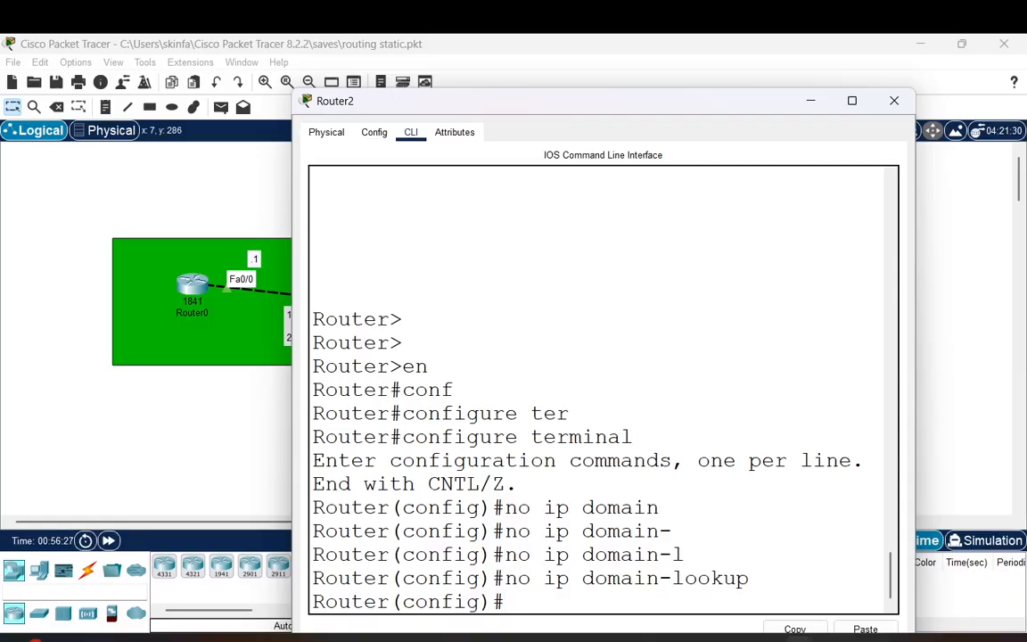
# Enter interface configuration for Router2's fastEthernet 0/0.
pyautogui.write('in')
pyautogui.press('Tab')
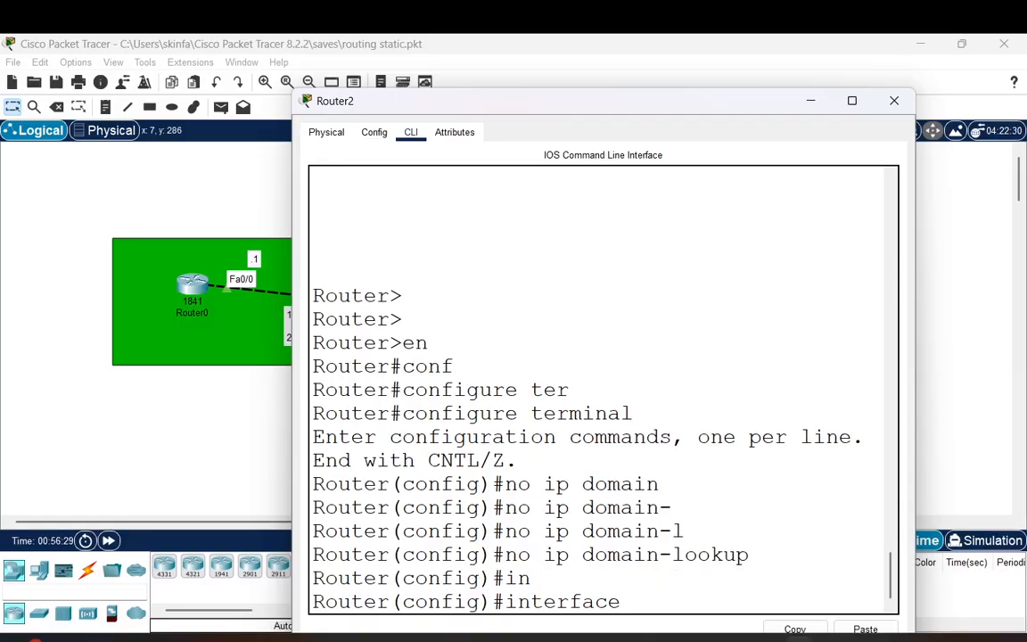
pyautogui.write('fa')
pyautogui.press('Tab')
pyautogui.write('0/0')
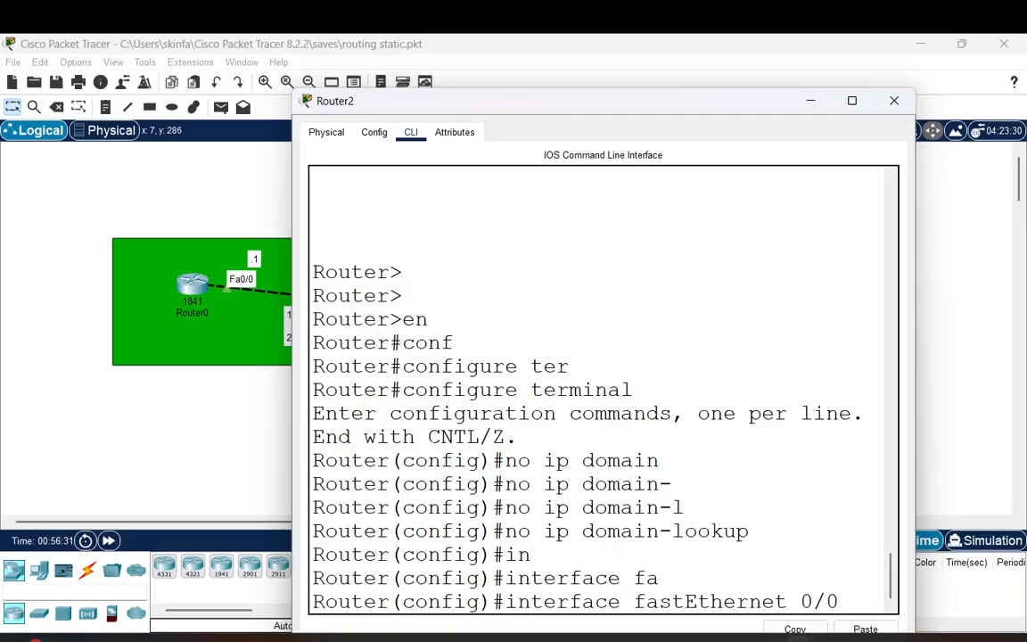
pyautogui.press('Return')
# Assign Router2's fastEthernet 0/0 the IP address 20.20.20.2 with mask 255.255.255.252.
pyautogui.write('ip add')
pyautogui.press('Tab')
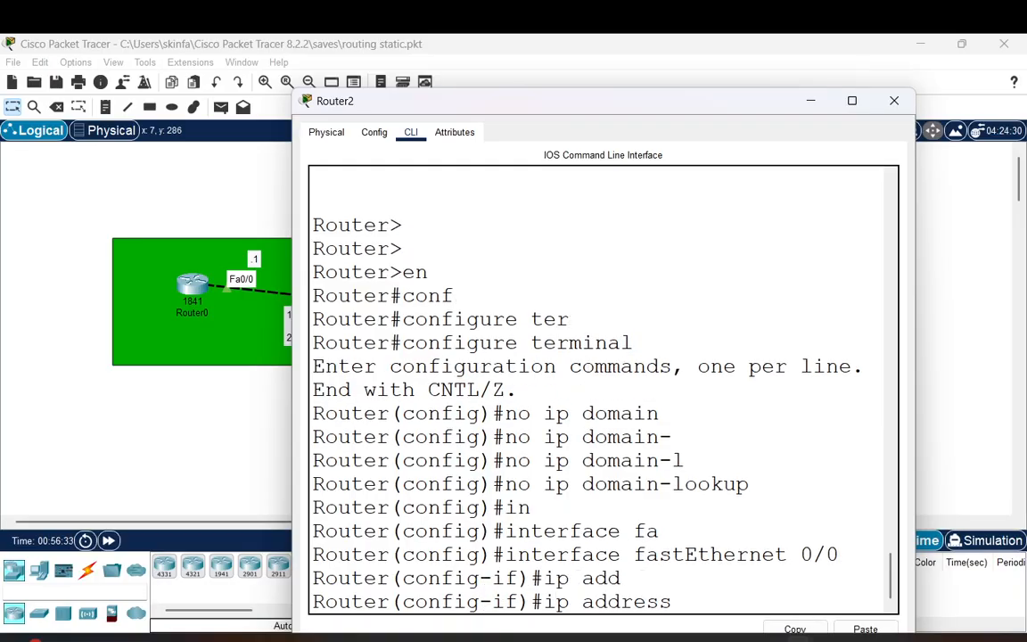
pyautogui.write('20.20.20.')
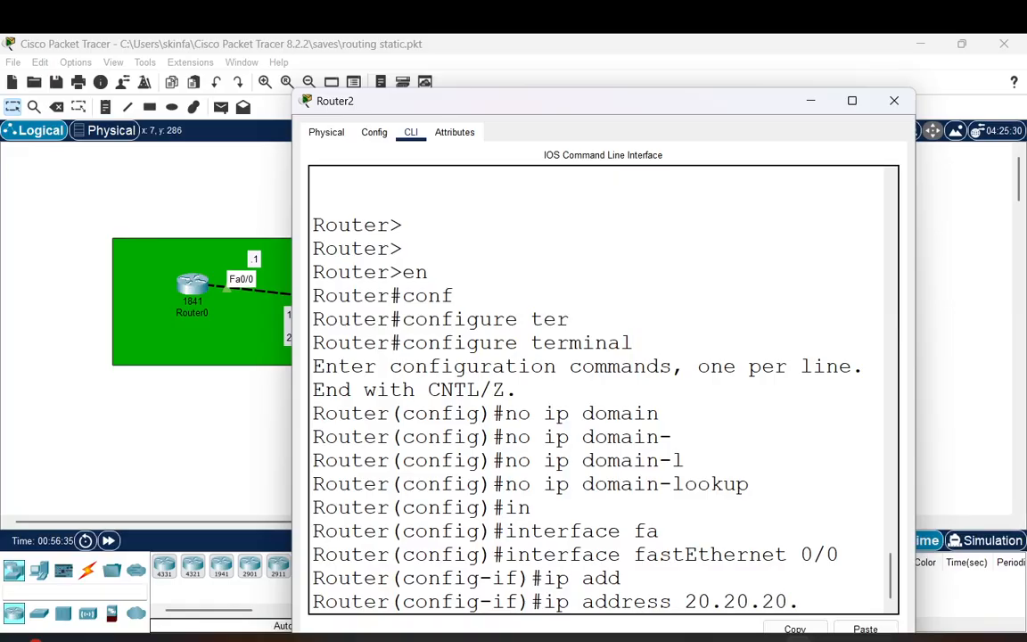
pyautogui.write('2')
pyautogui.moveTo(668, 105); pyautogui.dragTo(538, 92)
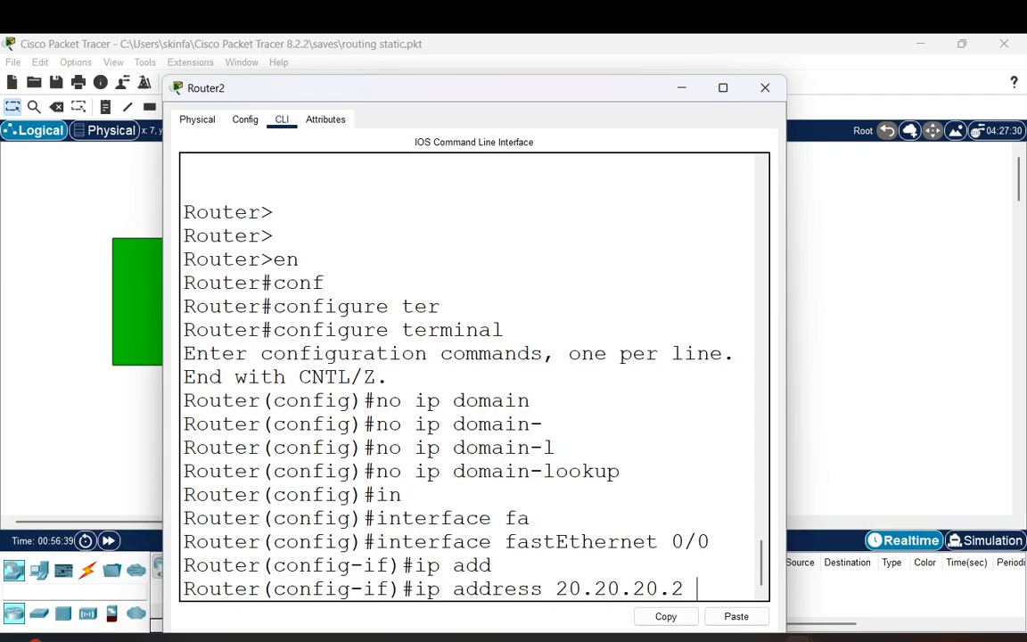
pyautogui.write('255.25')
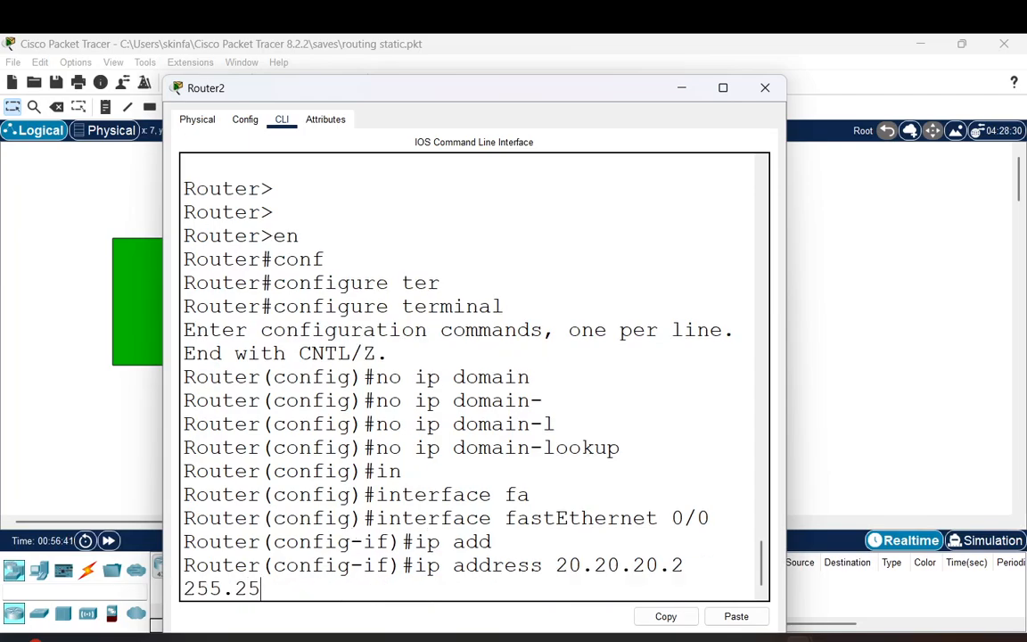
pyautogui.write('5.255.252')
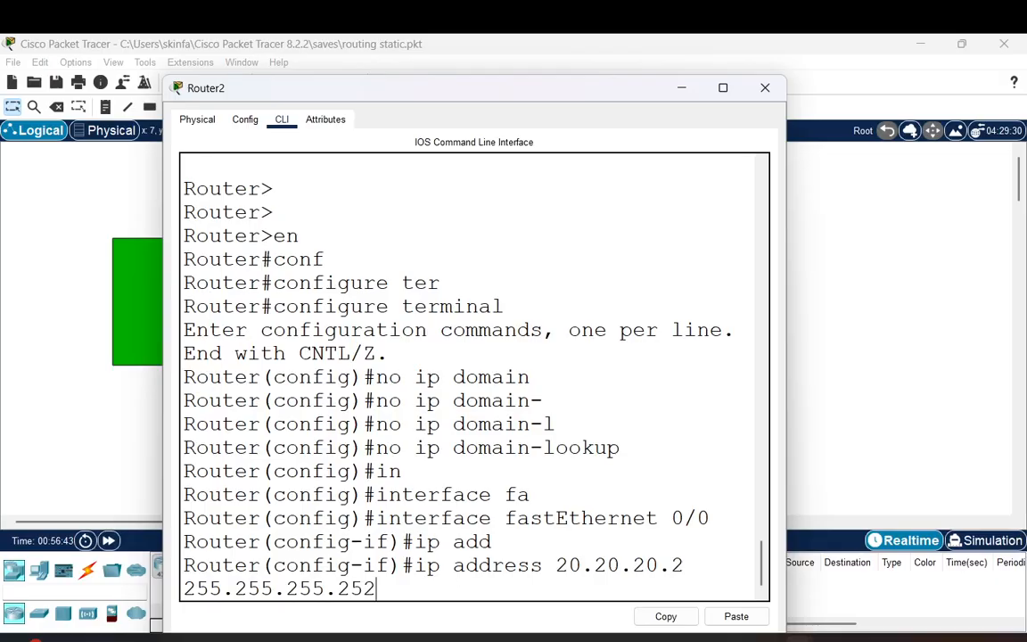
pyautogui.press('Return')
pyautogui.press('Return')
# Enable Router2's fastEthernet 0/0 with no shutdown, exit to global configuration mode and close the router's window.
pyautogui.write('no')
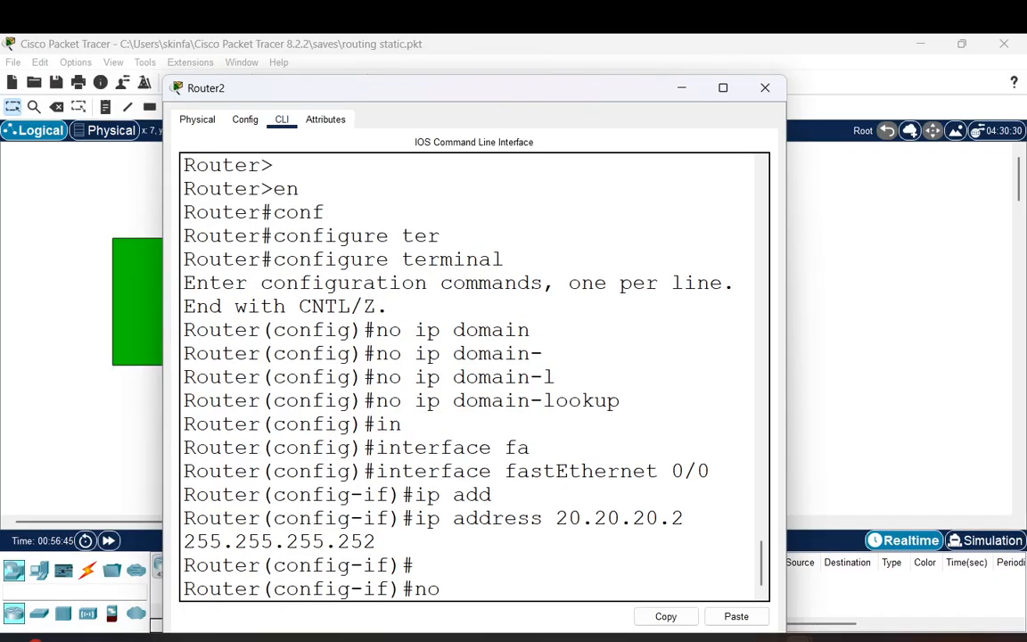
pyautogui.write(' shut')
pyautogui.press('Tab')
pyautogui.press('Return')
pyautogui.write('exi')
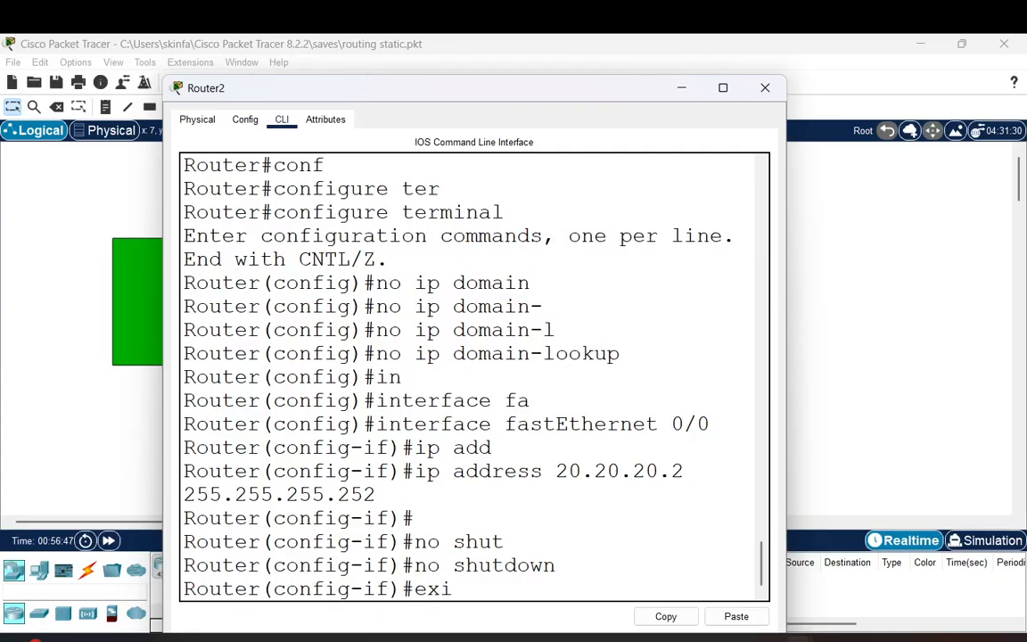
pyautogui.write('t')
pyautogui.press('Return')
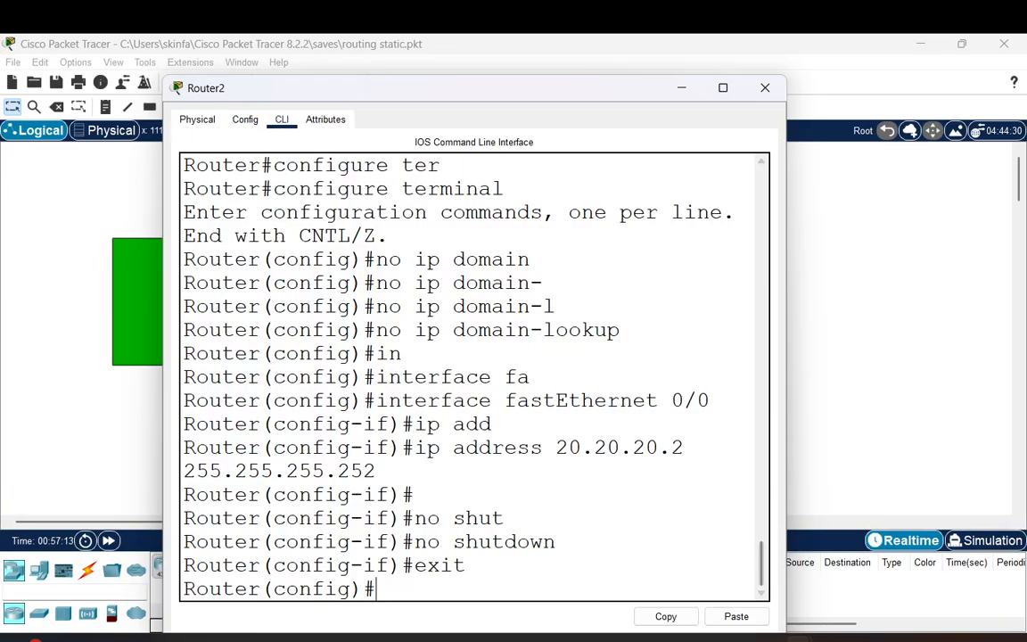
pyautogui.click(764, 87)
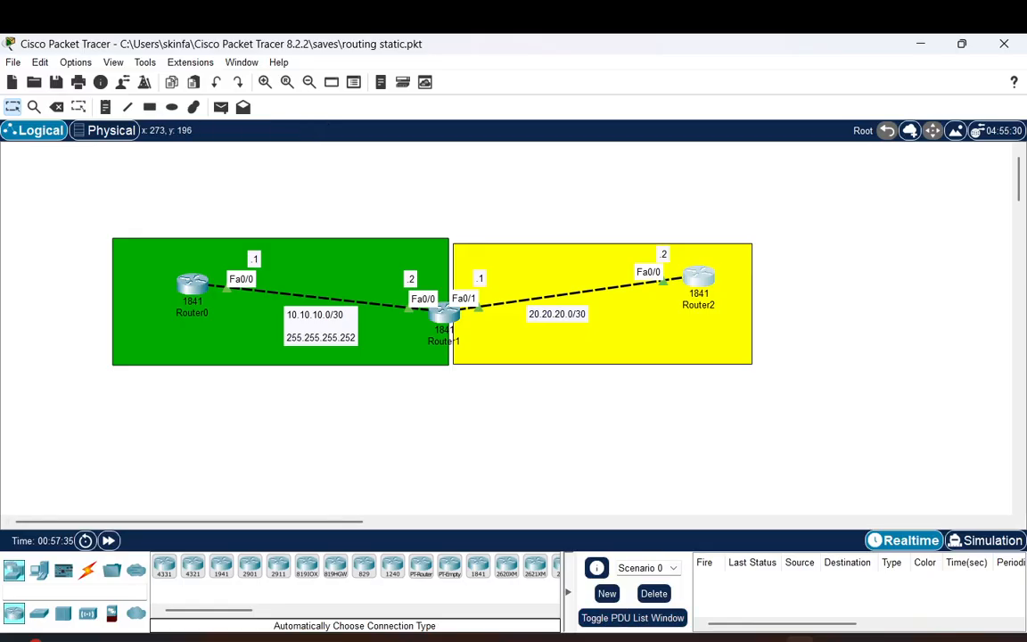
# Open Router0's CLI and move its window so the whole console is in view.
pyautogui.moveTo(195, 282)
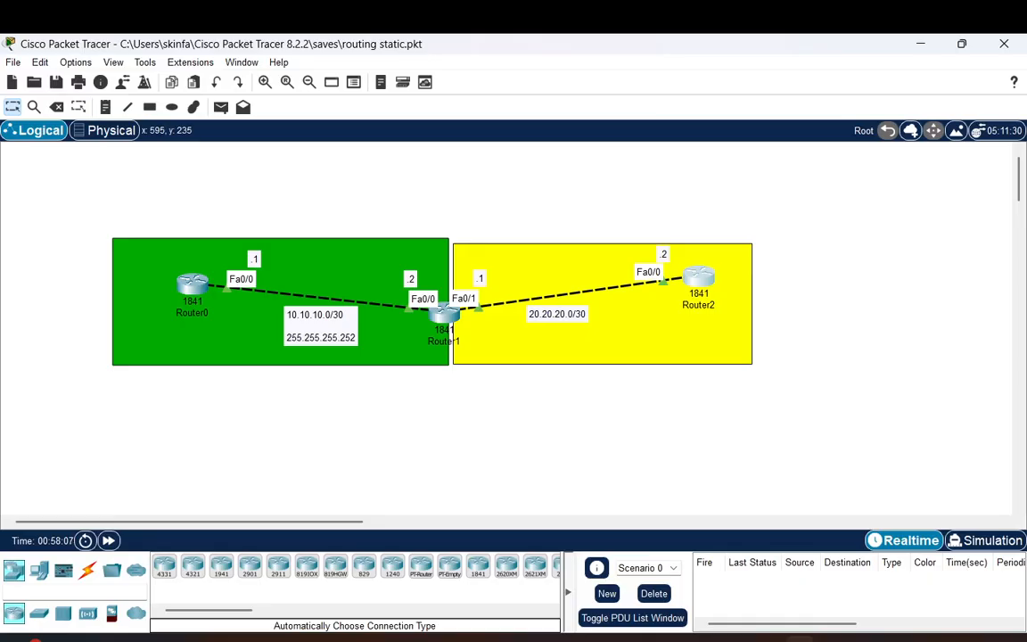
pyautogui.click(191, 279)
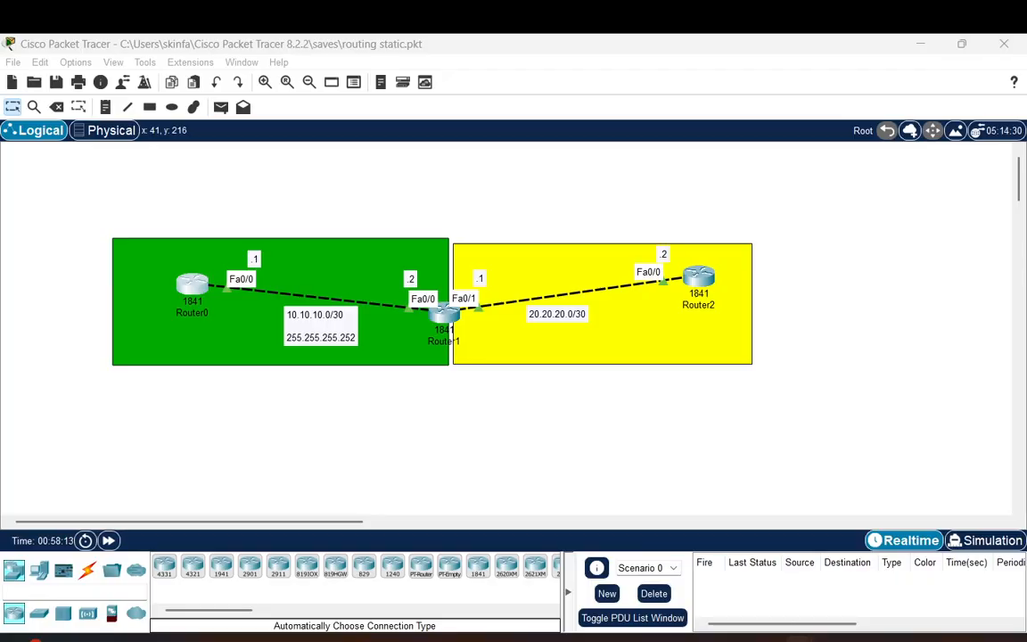
pyautogui.moveTo(1, 170); pyautogui.dragTo(627, 69)
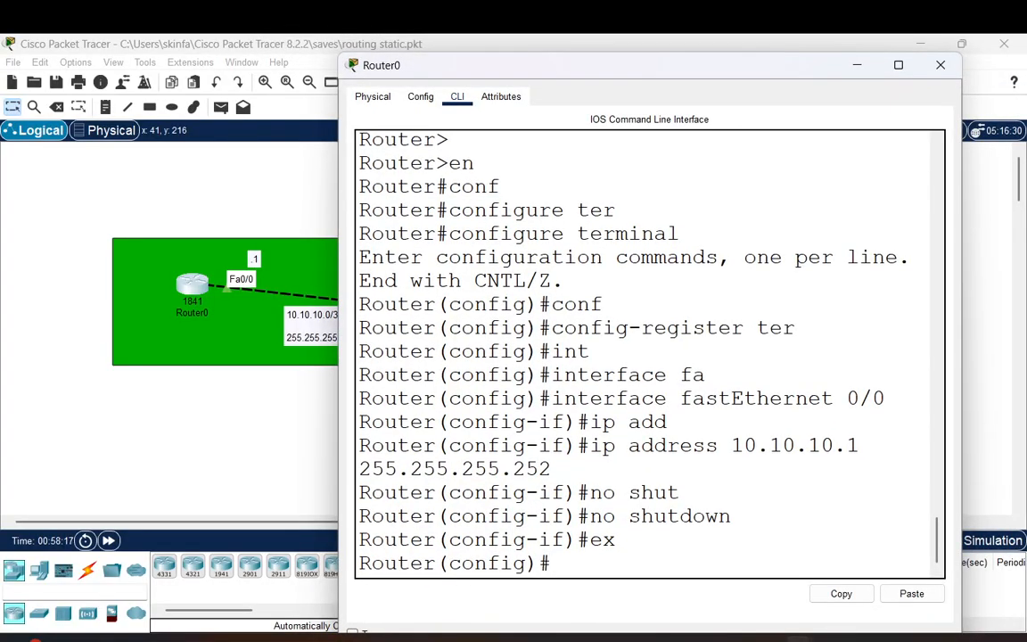
pyautogui.write('ip rou')
pyautogui.press('Tab')
pyautogui.write('t')
pyautogui.press('Tab')
pyautogui.write('e')
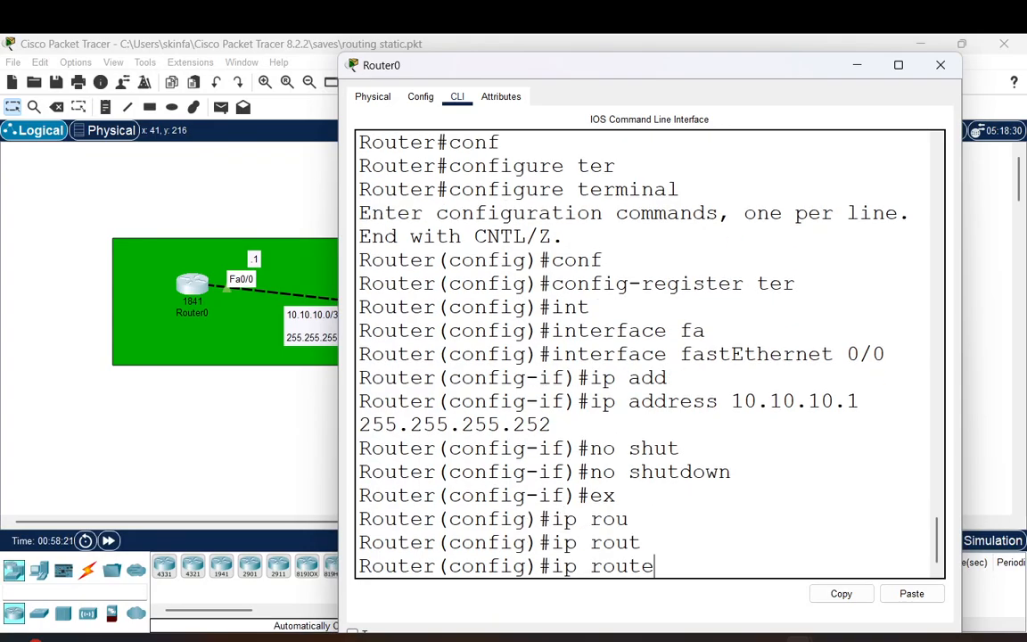
pyautogui.press('BackSpace')
pyautogui.press('BackSpace')
pyautogui.press('BackSpace')
pyautogui.press('BackSpace')
pyautogui.press('BackSpace')
pyautogui.press('BackSpace')
pyautogui.press('BackSpace')
pyautogui.press('BackSpace')
pyautogui.write('ex')
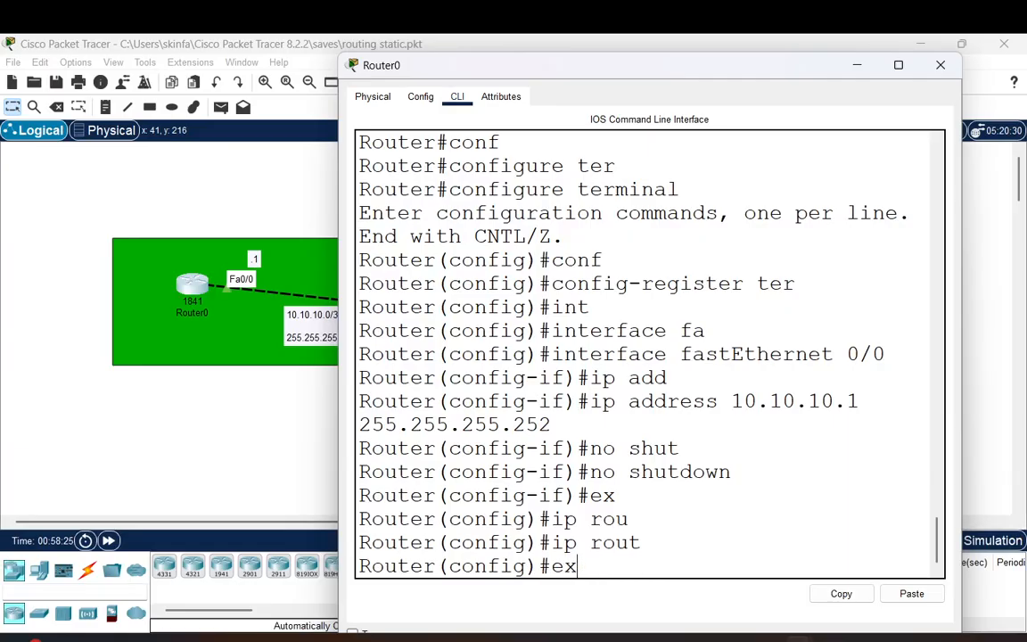
pyautogui.press('BackSpace')
pyautogui.press('BackSpace')
pyautogui.write('o')
pyautogui.press('BackSpace')
# Add a static route on Router0 to 20.20.20.0 with mask 255.255.255.252 via next hop 10.10.10.2, and close its window.
pyautogui.write('ip route ')
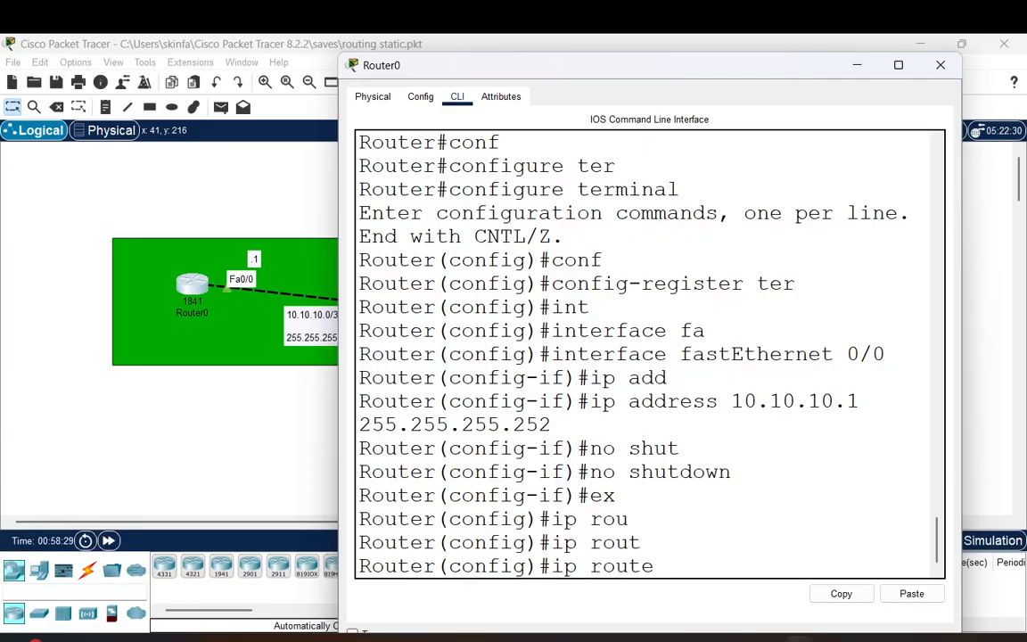
pyautogui.write('20.20.20.')
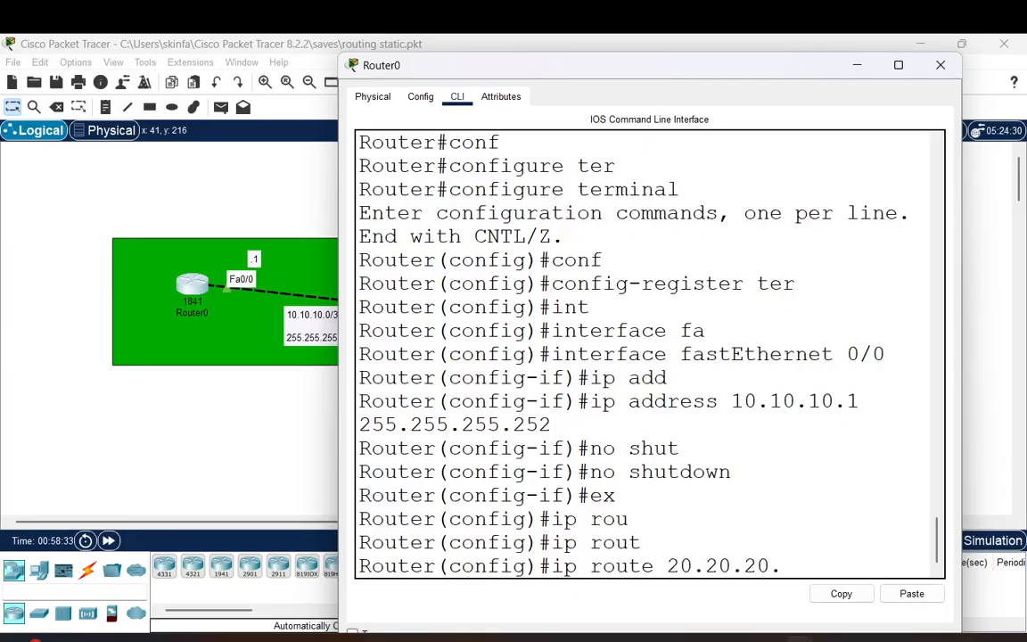
pyautogui.write('0 255.3')
pyautogui.press('BackSpace')
pyautogui.write('255.255.252 ')
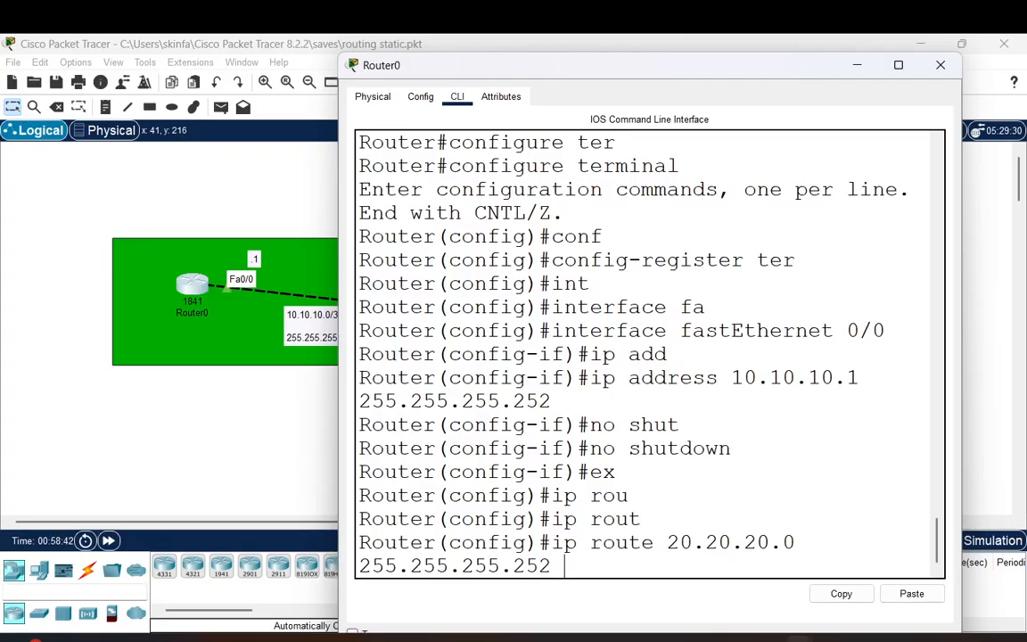
pyautogui.write('10.10.01')
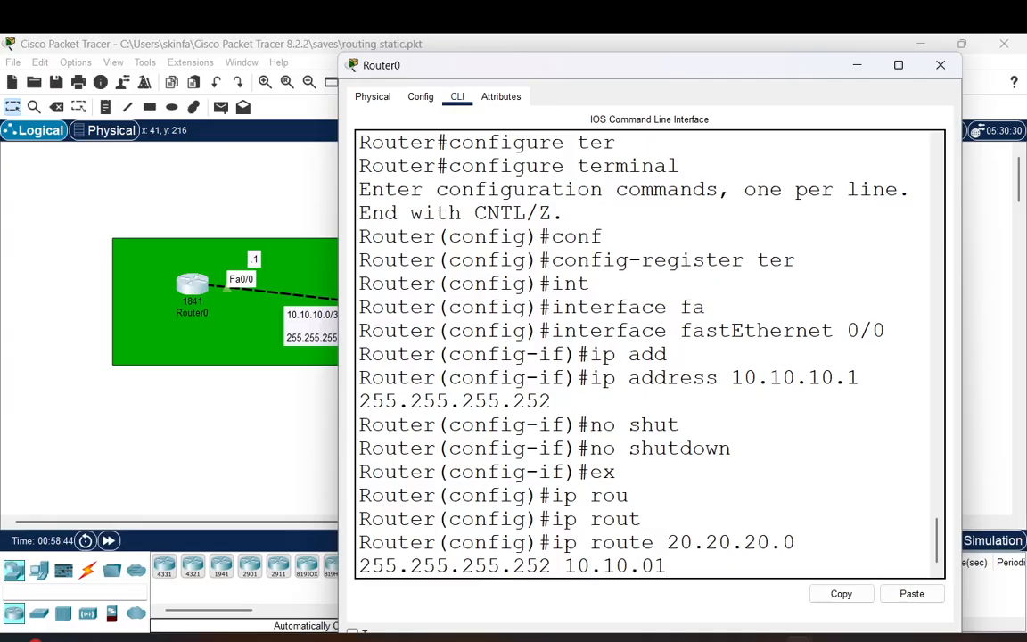
pyautogui.press('BackSpace')
pyautogui.press('BackSpace')
pyautogui.write('10.2')
pyautogui.moveTo(568, 75); pyautogui.dragTo(688, 87)
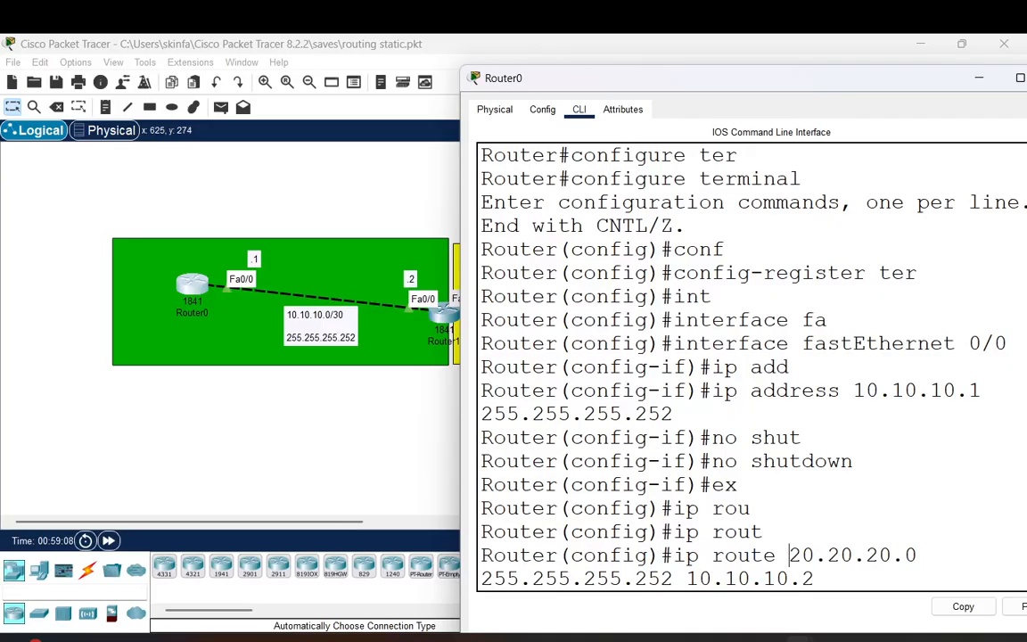
pyautogui.moveTo(615, 76); pyautogui.dragTo(459, 69)
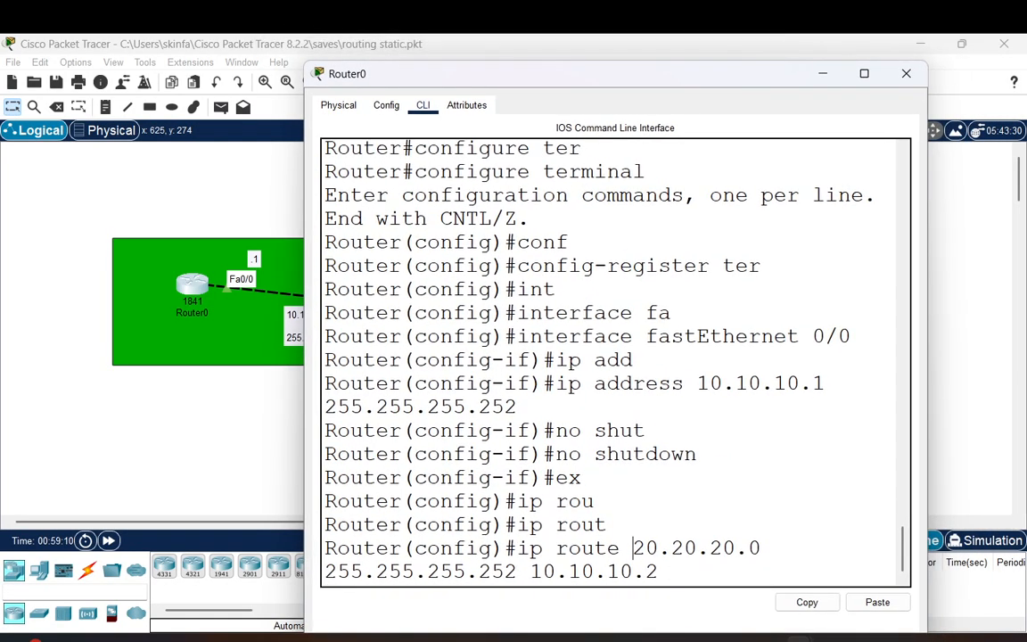
pyautogui.press('Return')
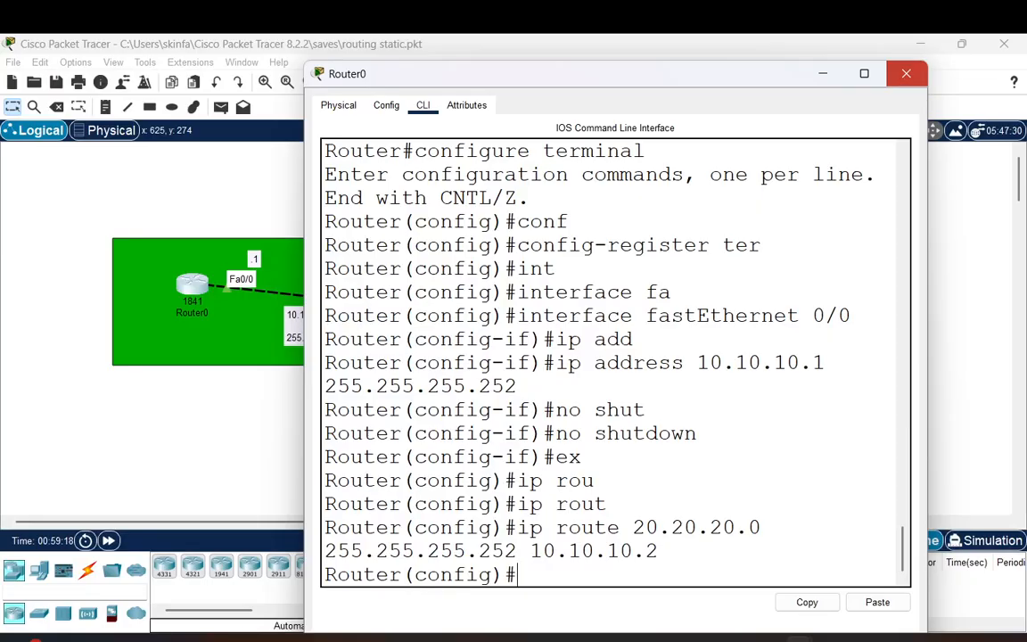
pyautogui.click(906, 73)
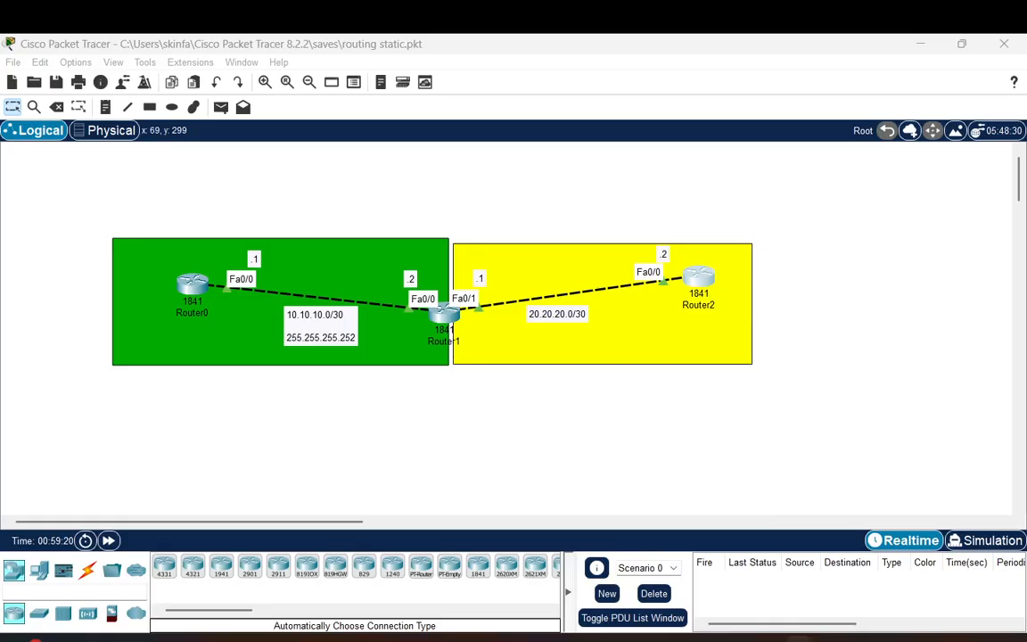
# Add a static route on Router2 to 10.10.10.0 with mask 255.255.255.252 via next hop 20.20.20.1, and close its window.
pyautogui.moveTo(0, 181); pyautogui.dragTo(791, 80)
pyautogui.click(767, 526)
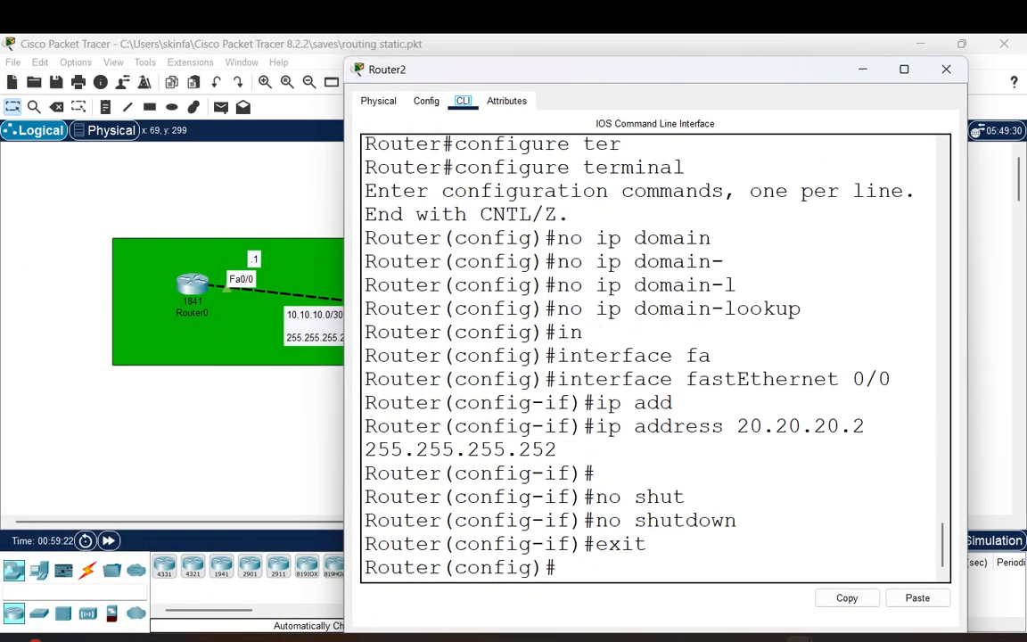
pyautogui.write('ip route')
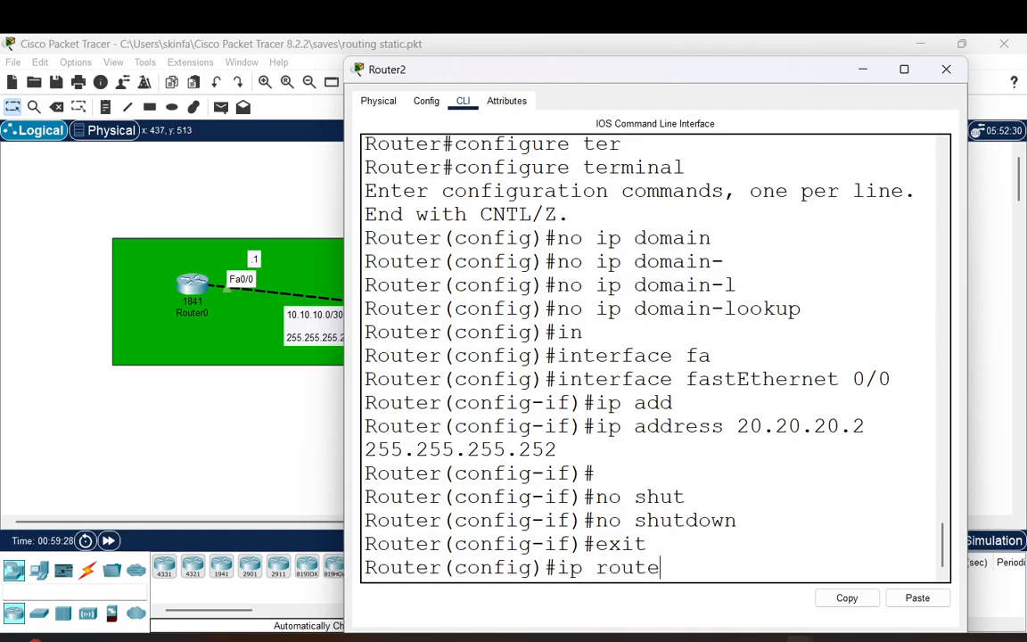
pyautogui.write('10.10.10.0')
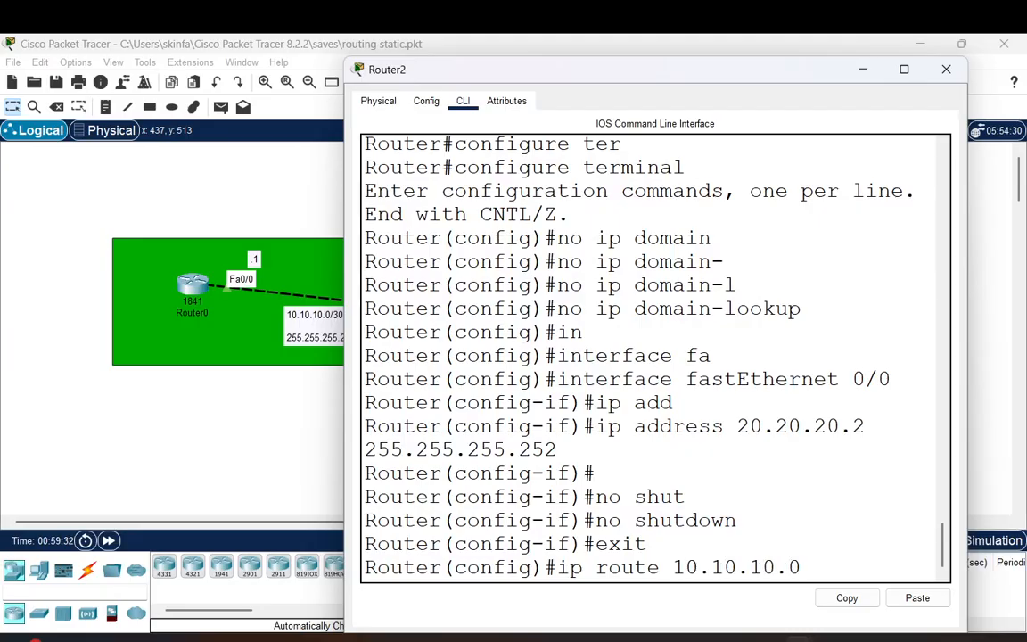
pyautogui.write(' 255.255.255.')
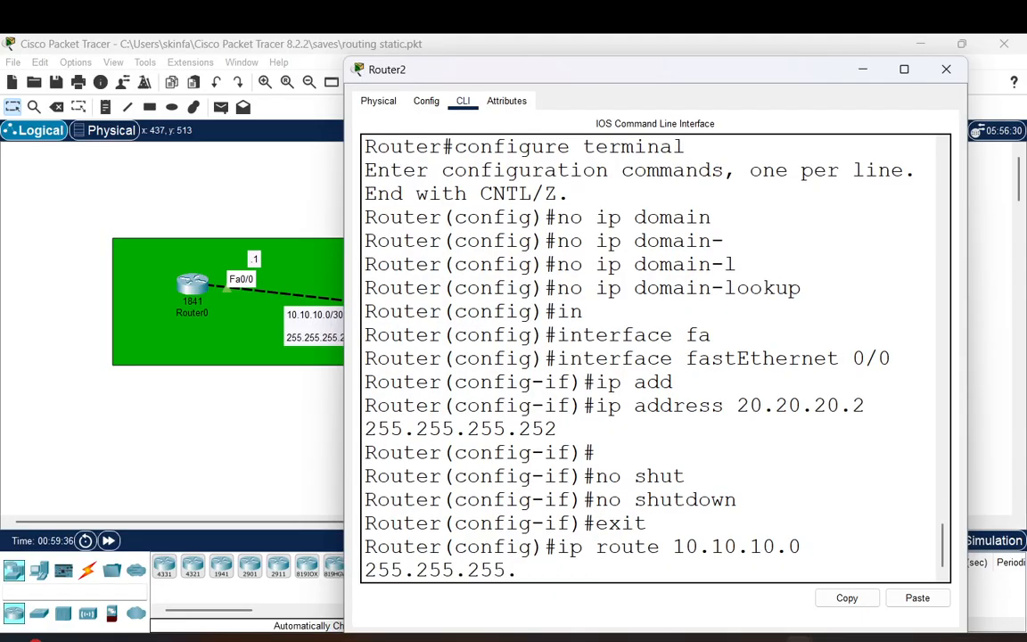
pyautogui.write('252')
pyautogui.write('20.20.20.')
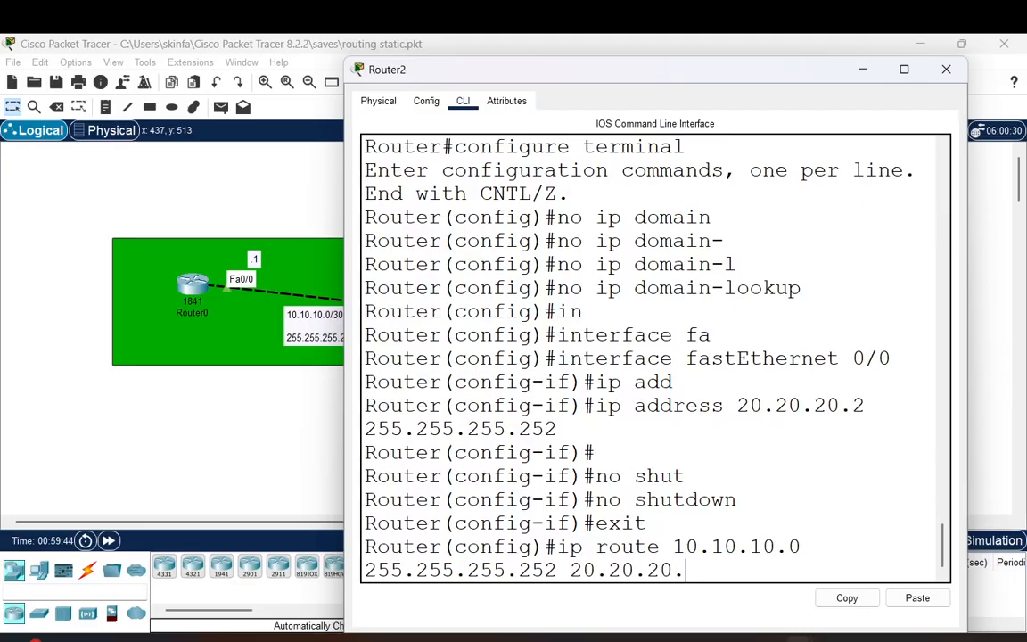
pyautogui.write('1')
pyautogui.moveTo(422, 77); pyautogui.dragTo(661, 108)
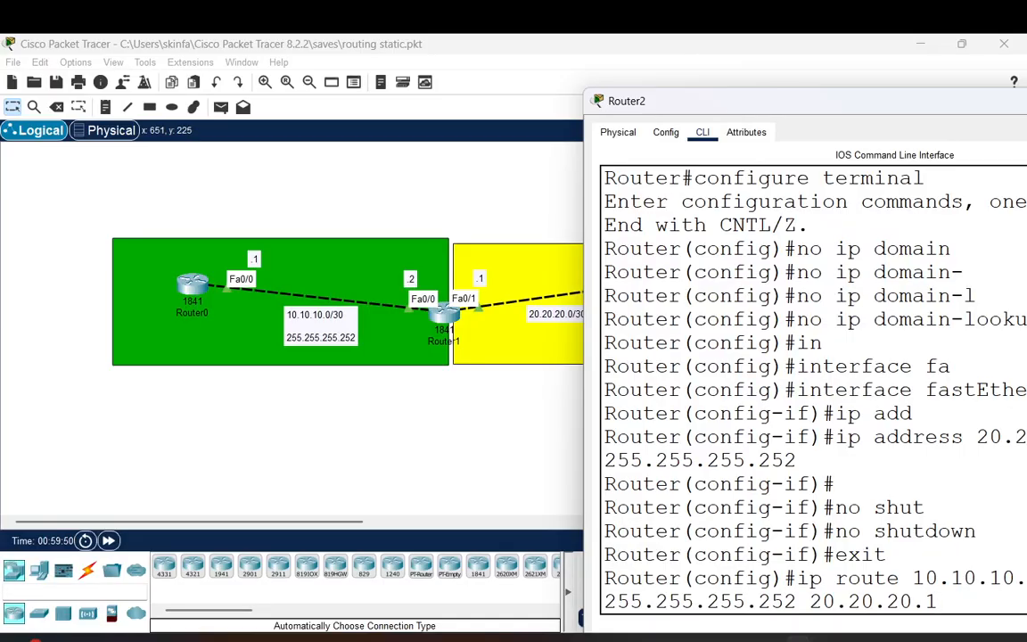
pyautogui.moveTo(662, 105); pyautogui.dragTo(421, 72)
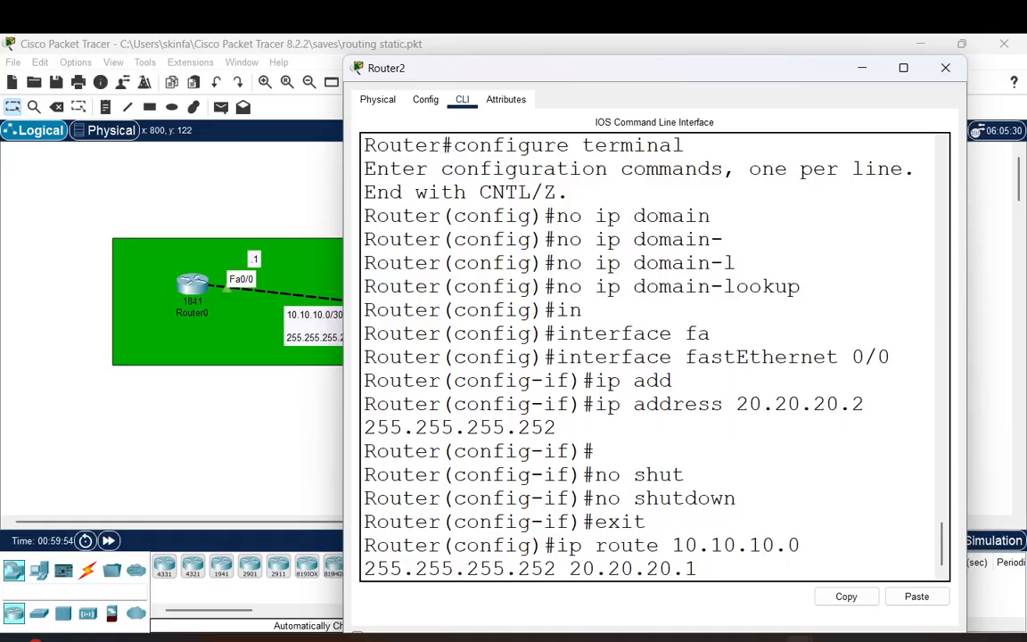
pyautogui.press('Return')
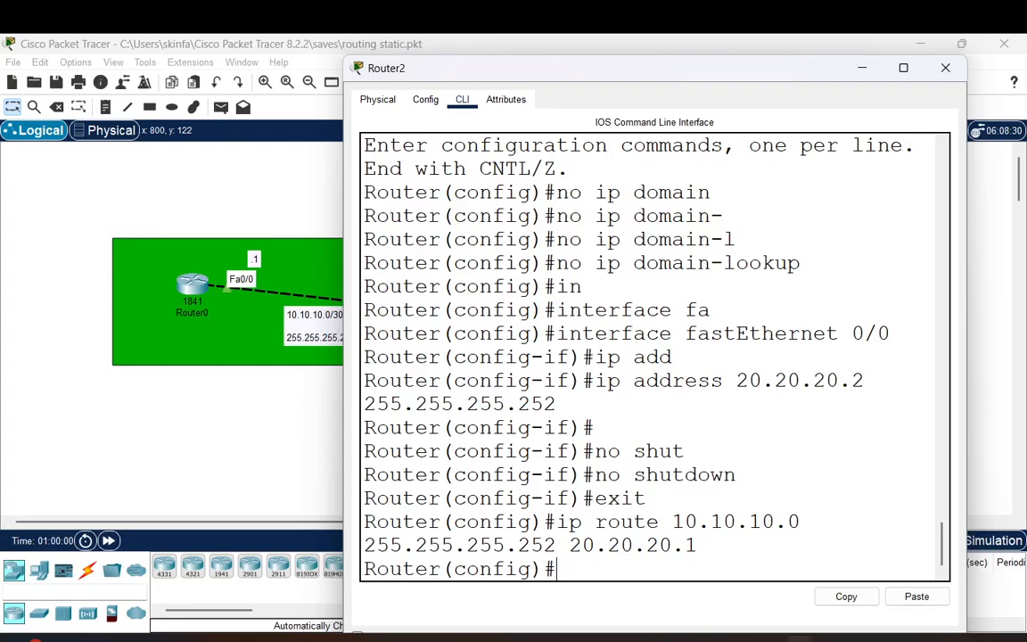
pyautogui.moveTo(518, 76); pyautogui.dragTo(727, 85)
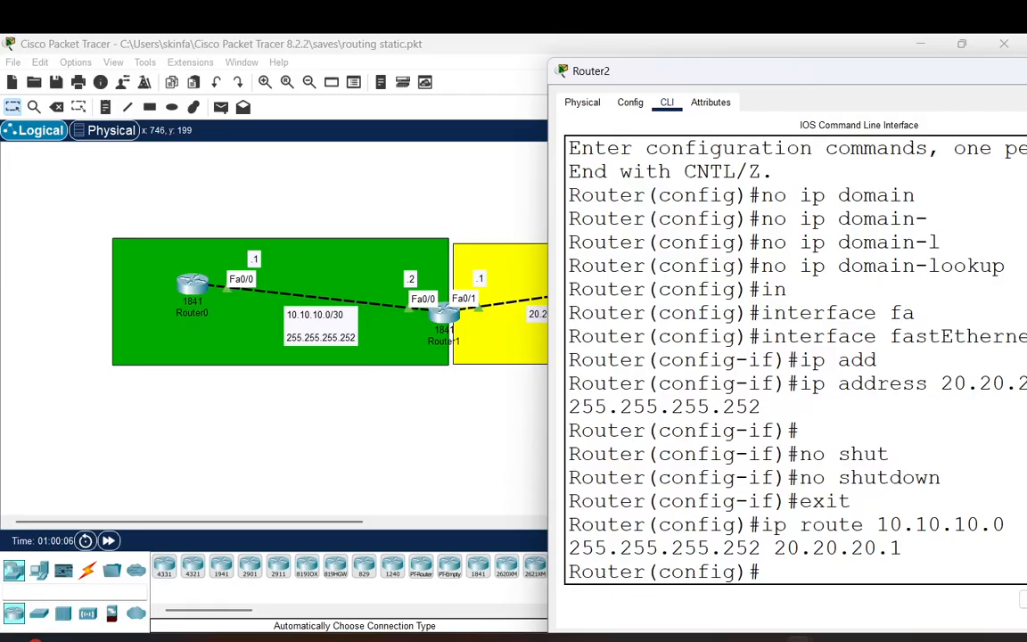
pyautogui.moveTo(822, 77); pyautogui.dragTo(531, 96)
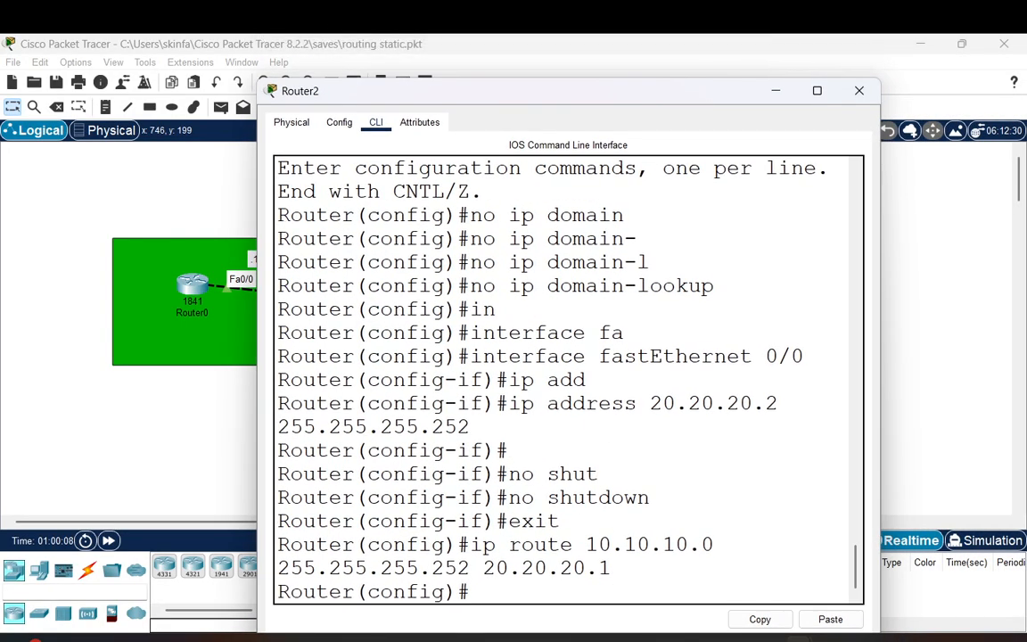
pyautogui.click(858, 91)
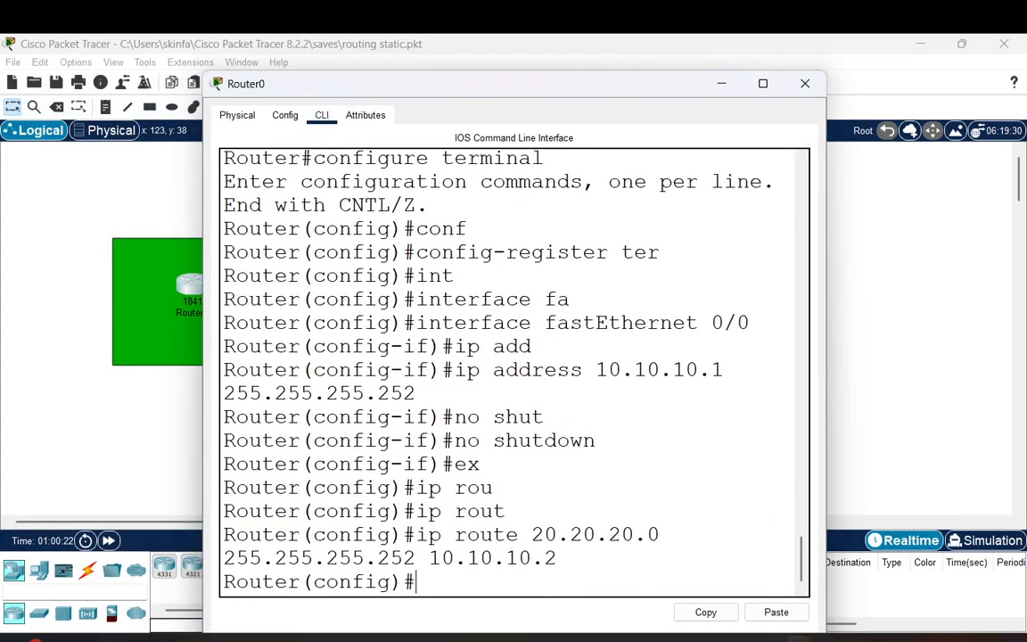
# Display Router0's IP routing table from global configuration mode with do show ip route.
pyautogui.write('show ip route')
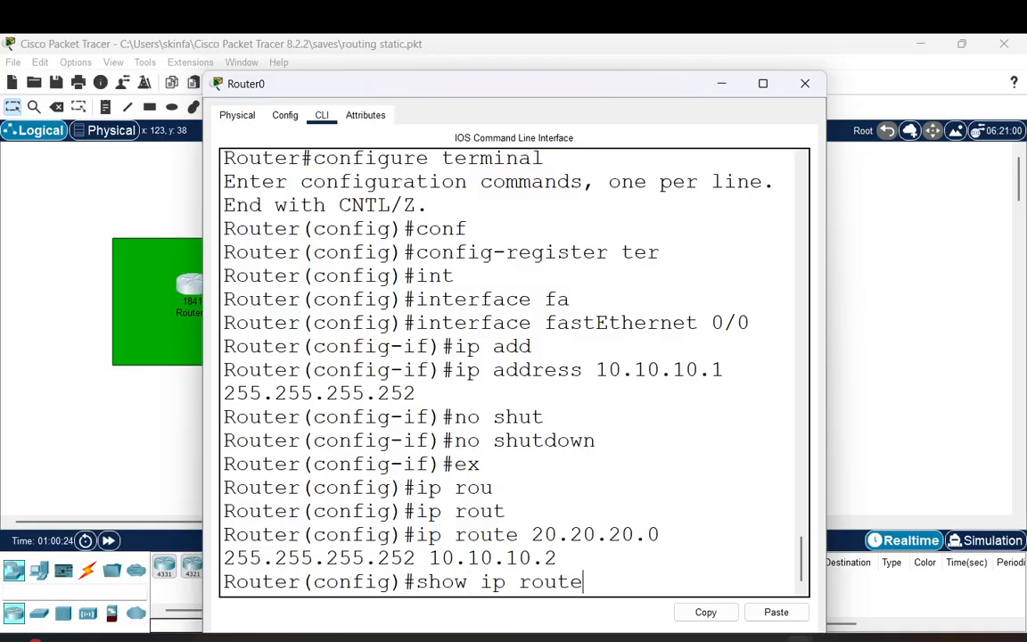
pyautogui.press('Return')
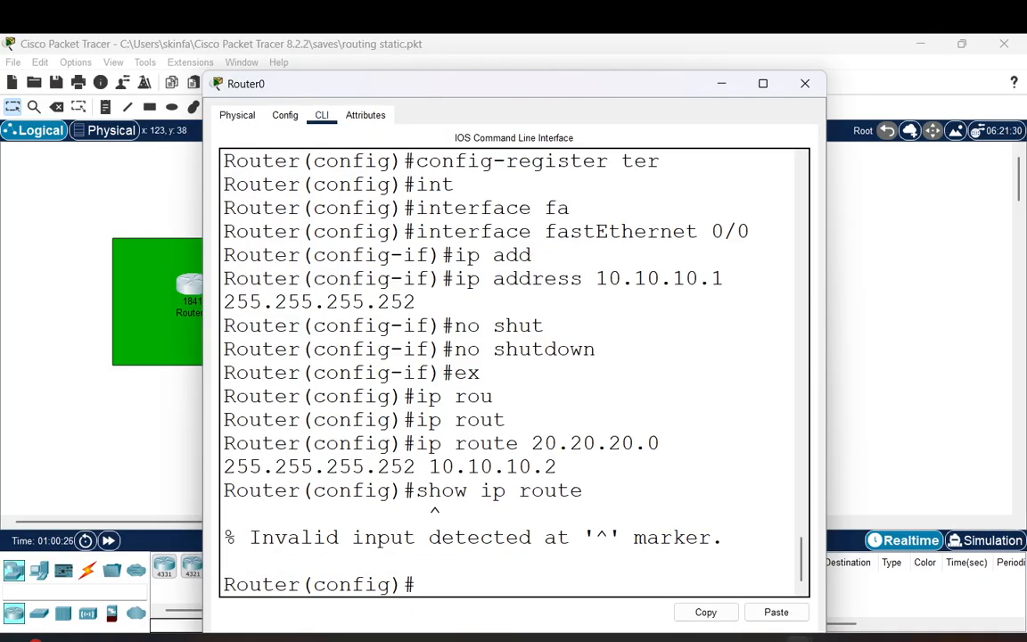
pyautogui.press('Up')
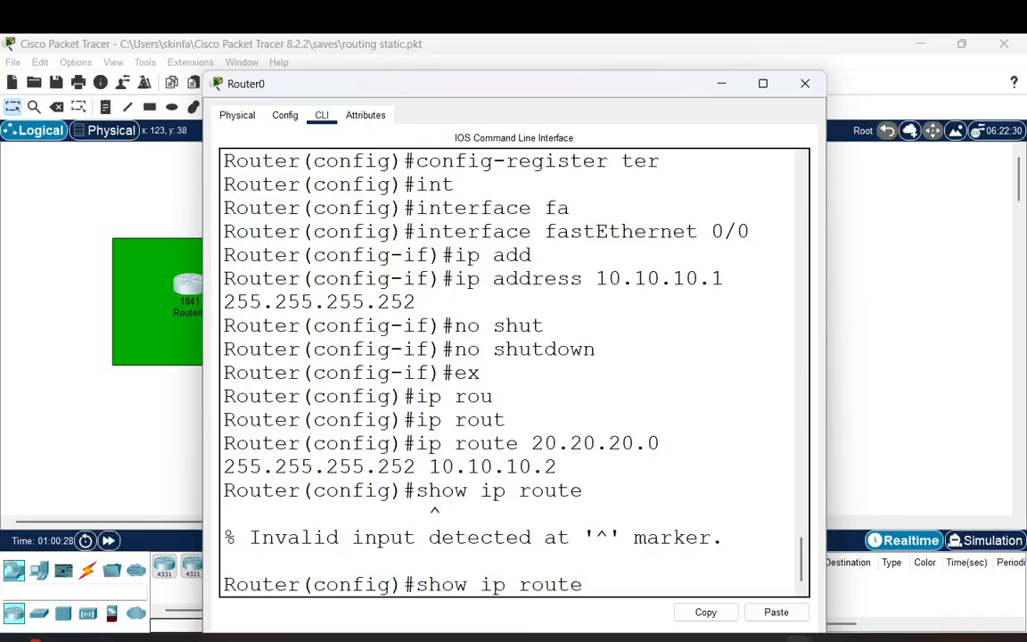
pyautogui.press('Left')
pyautogui.press('Left')
pyautogui.press('Left')
pyautogui.press('Left')
pyautogui.press('Left')
pyautogui.press('Left')
pyautogui.press('Left')
pyautogui.press('Left')
pyautogui.press('Left')
pyautogui.press('Left')
pyautogui.press('Left')
pyautogui.press('Left')
pyautogui.press('Left')
pyautogui.write('do')
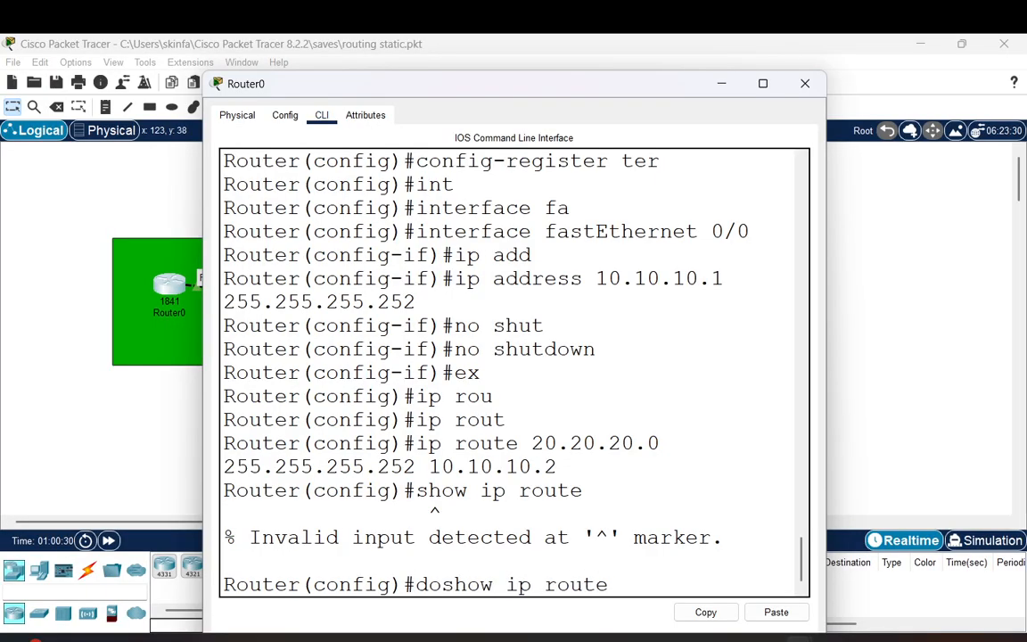
pyautogui.press('Return')
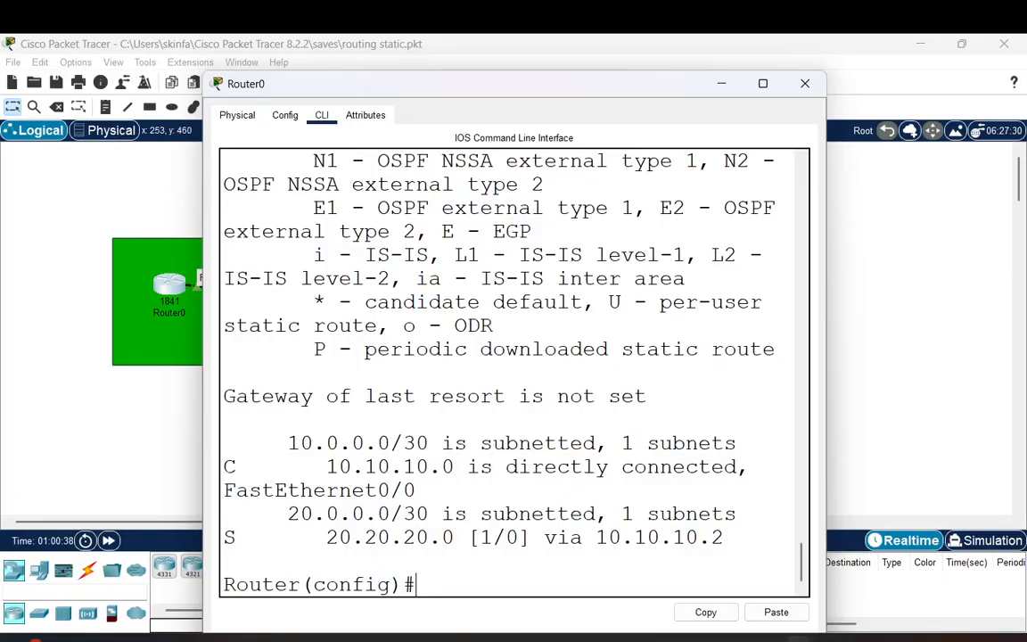
# Highlight the directly connected 10.10.10.0 entry and the static 20.20.20.0 entry in Router0's routing table.
pyautogui.moveTo(224, 466); pyautogui.dragTo(416, 491)
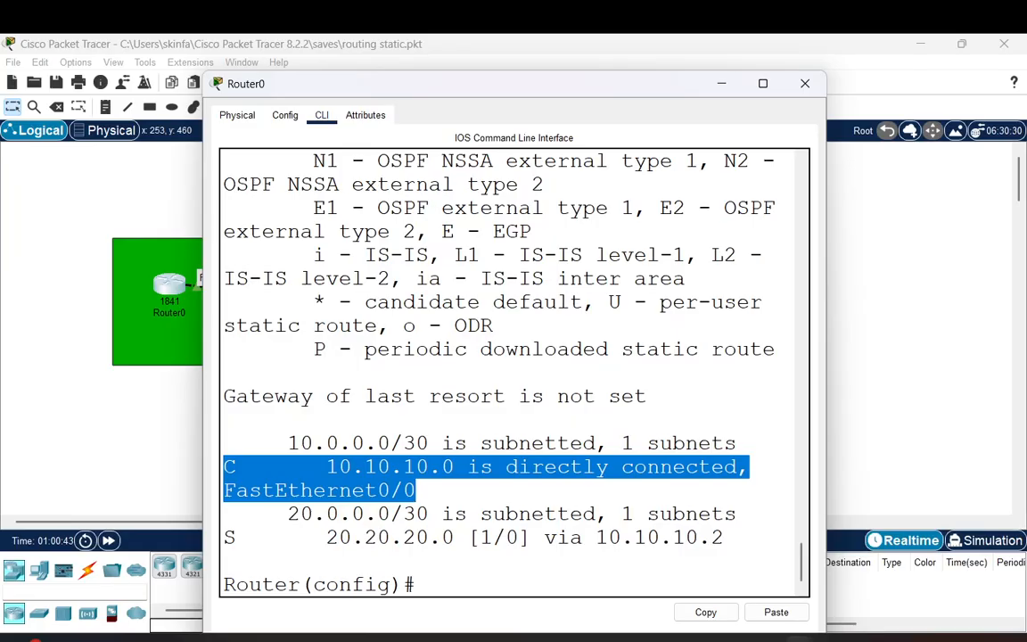
pyautogui.moveTo(416, 491); pyautogui.dragTo(429, 514)
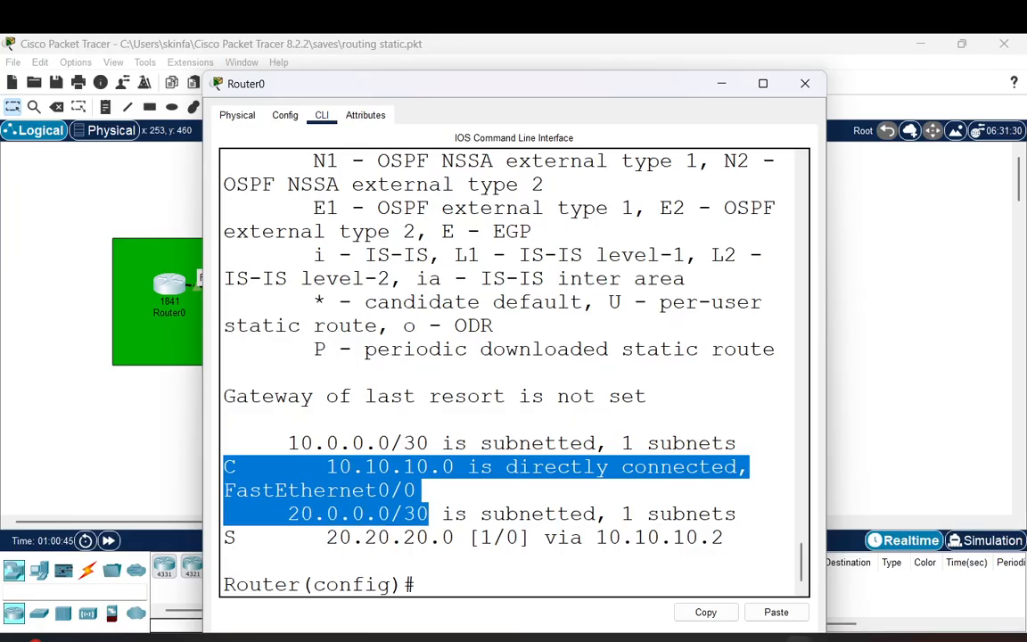
pyautogui.moveTo(429, 515)
pyautogui.mouseDown()
pyautogui.moveTo(424, 497)
pyautogui.moveTo(429, 514)
pyautogui.mouseUp()
pyautogui.moveTo(226, 538); pyautogui.dragTo(723, 537)
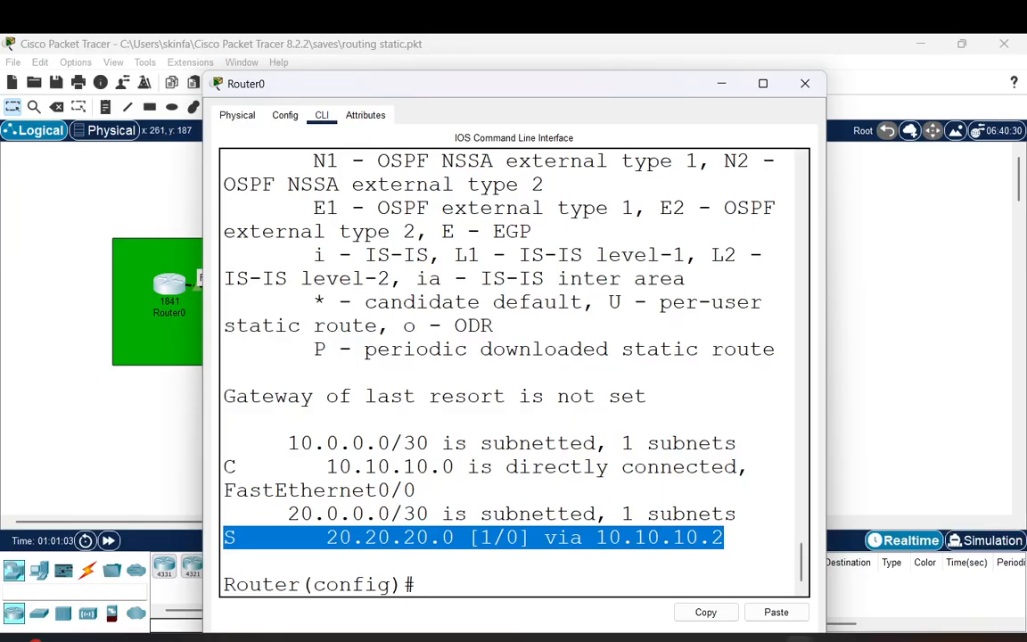
# Exit Router0's global configuration mode and ping Router2 at 20.20.20.2.
pyautogui.moveTo(495, 86); pyautogui.dragTo(435, 73)
pyautogui.write('ex')
pyautogui.press('Return')
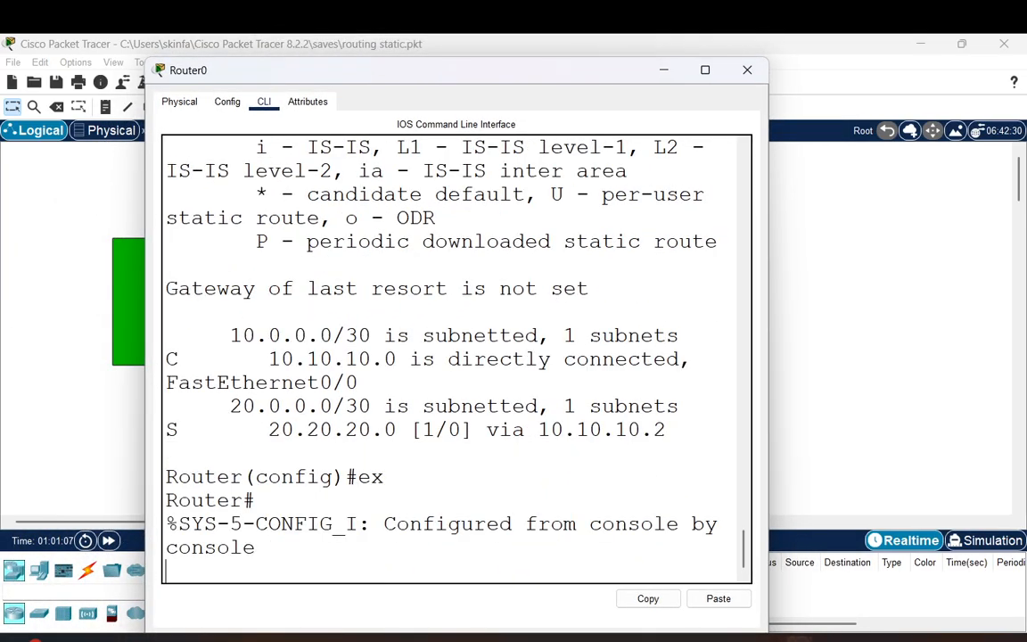
pyautogui.press('Return')
pyautogui.press('Return')
pyautogui.press('Return')
pyautogui.write('ping')
pyautogui.press('Tab')
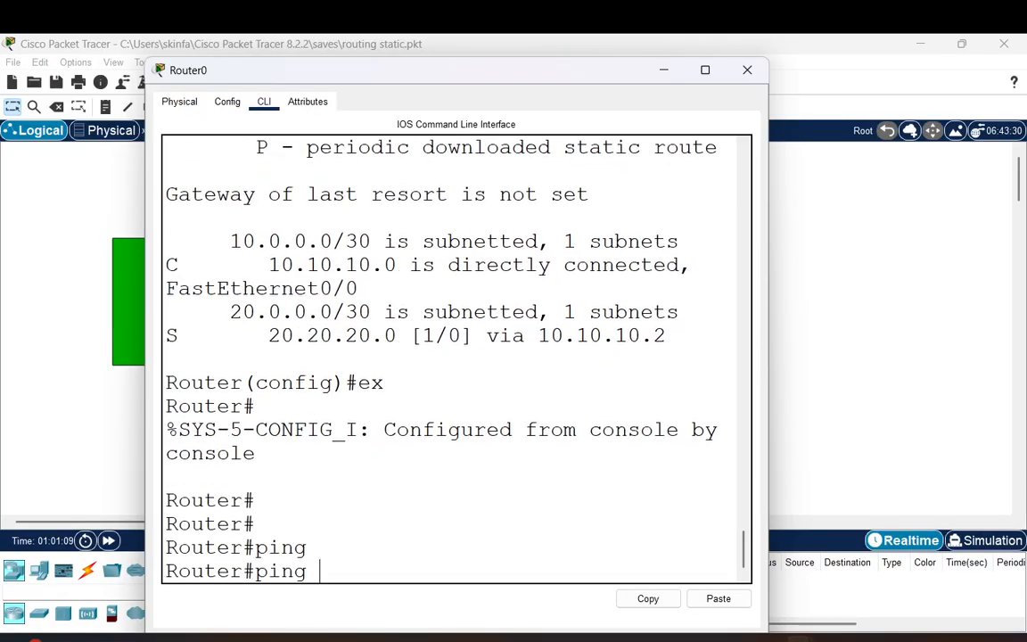
pyautogui.write('20')
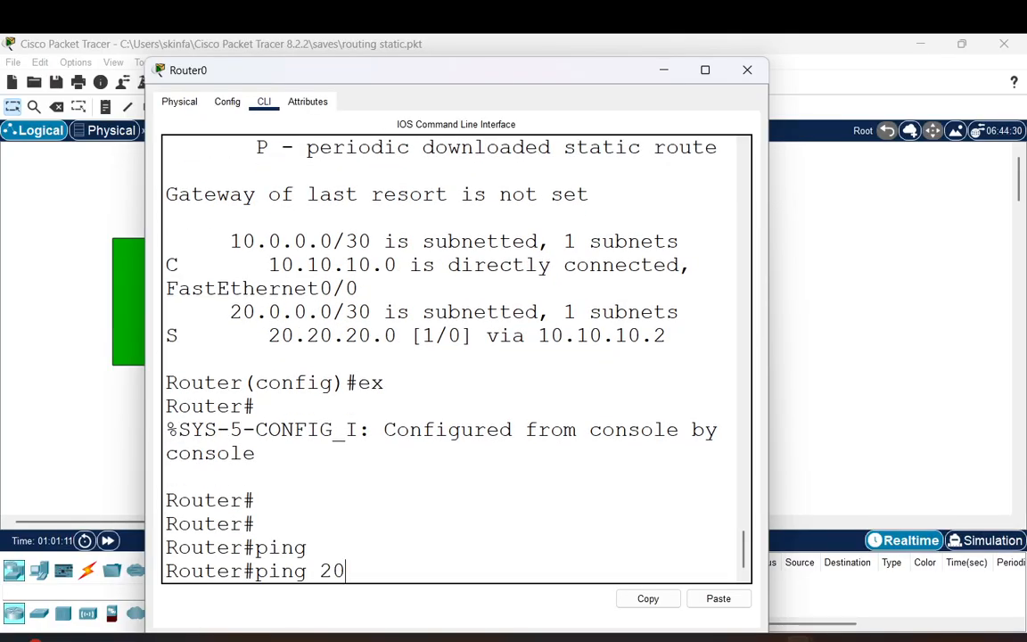
pyautogui.write('.20.20.2')
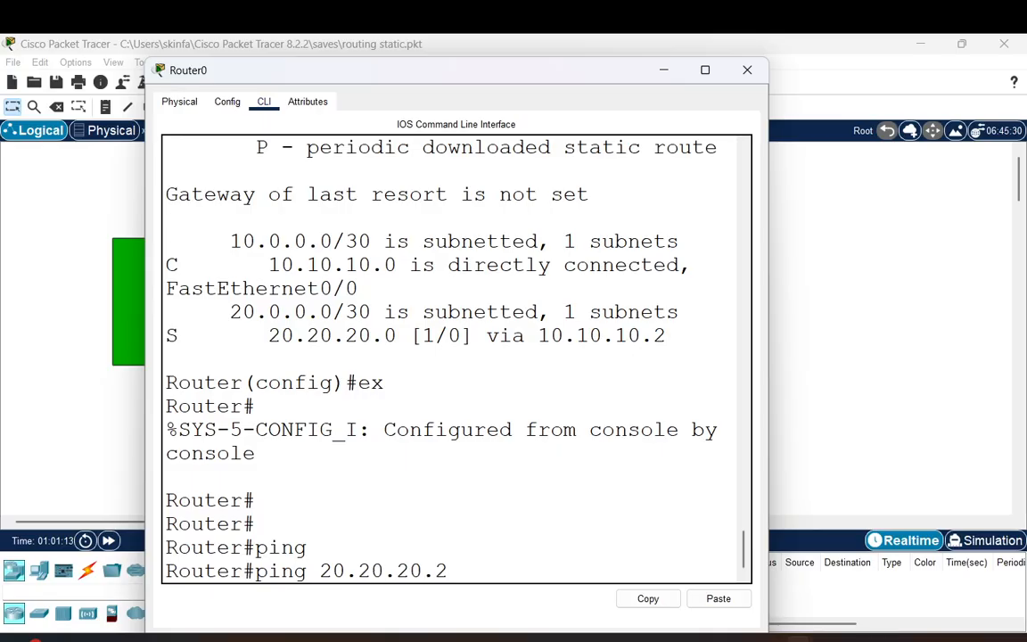
pyautogui.press('Return')
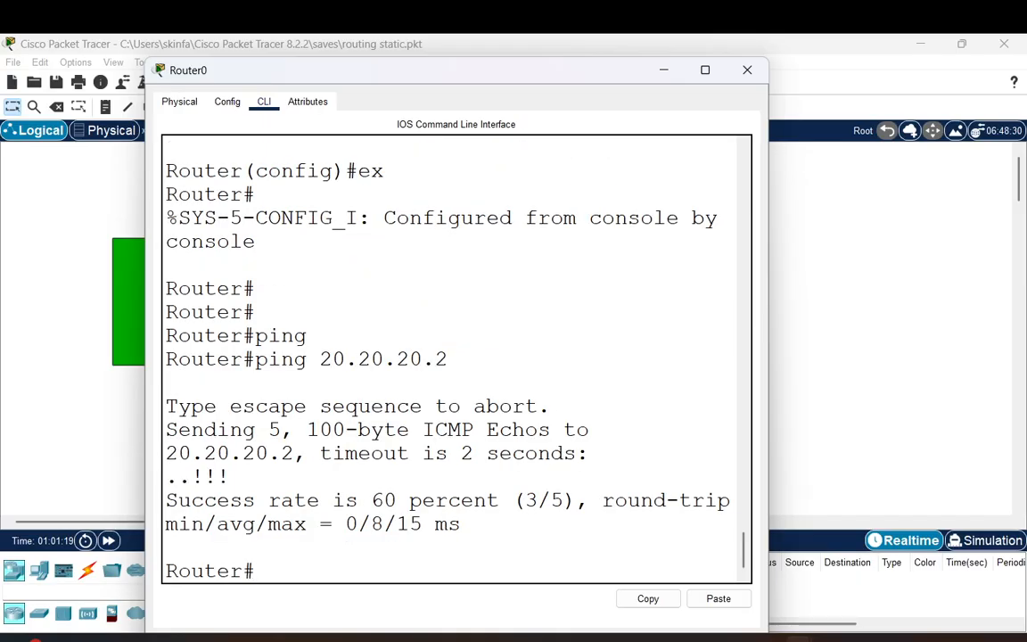
# Repeat the ping from Router0 to 20.20.20.2 and close the router's window.
pyautogui.press('Up')
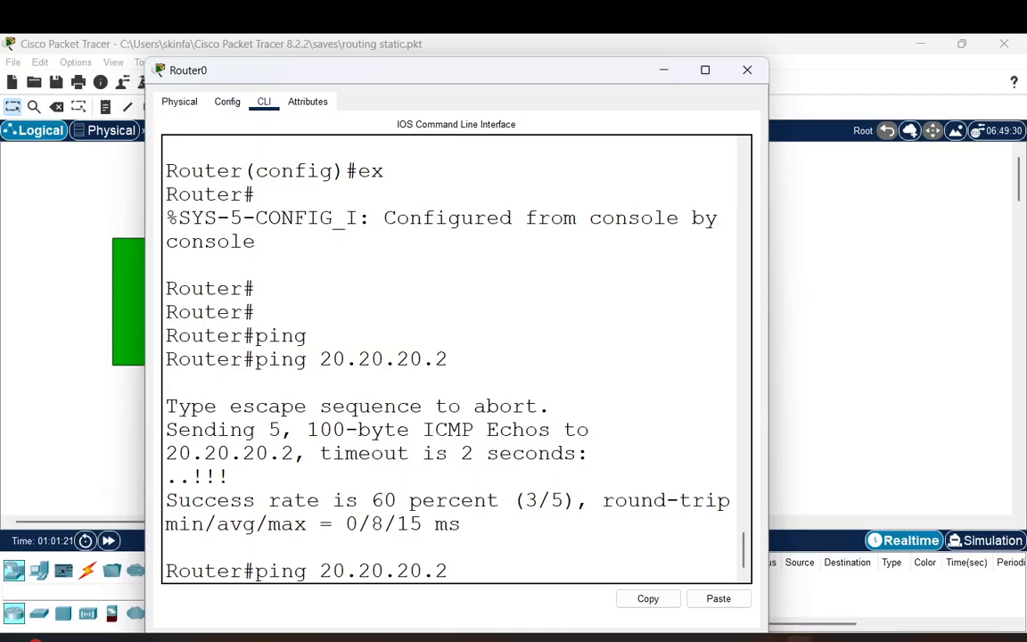
pyautogui.press('Return')
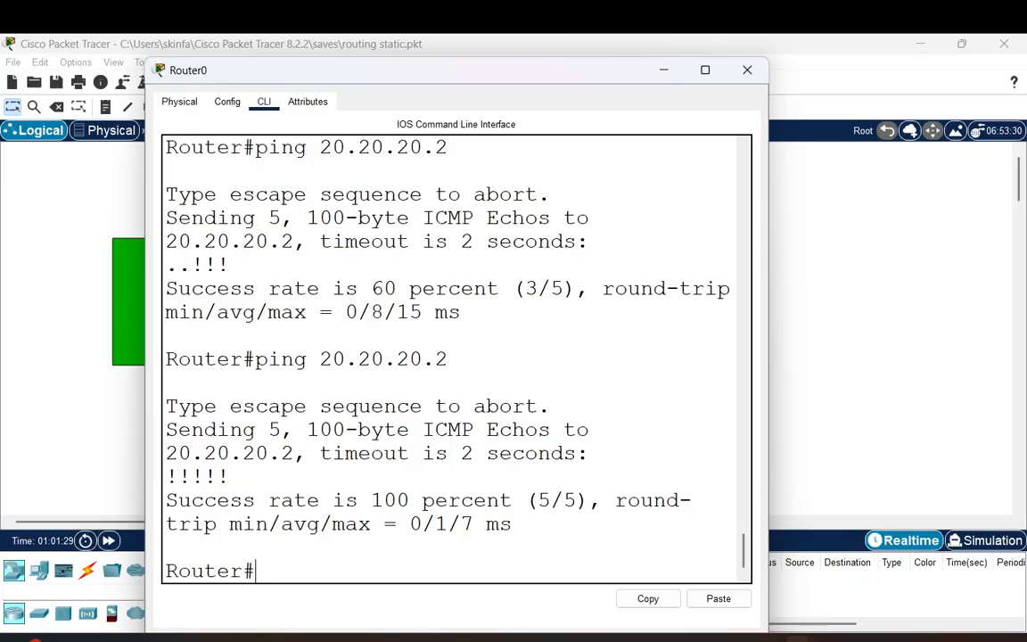
pyautogui.click(747, 70)
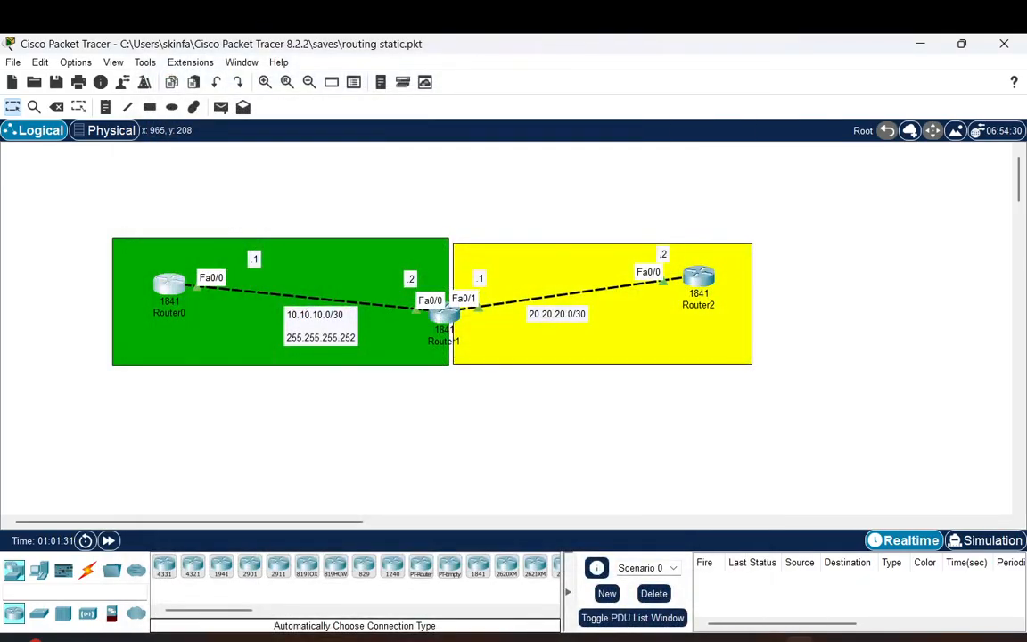
# Display Router2's routing table with do sh ip route and highlight its static route entry for 10.10.10.0.
pyautogui.click(691, 278)
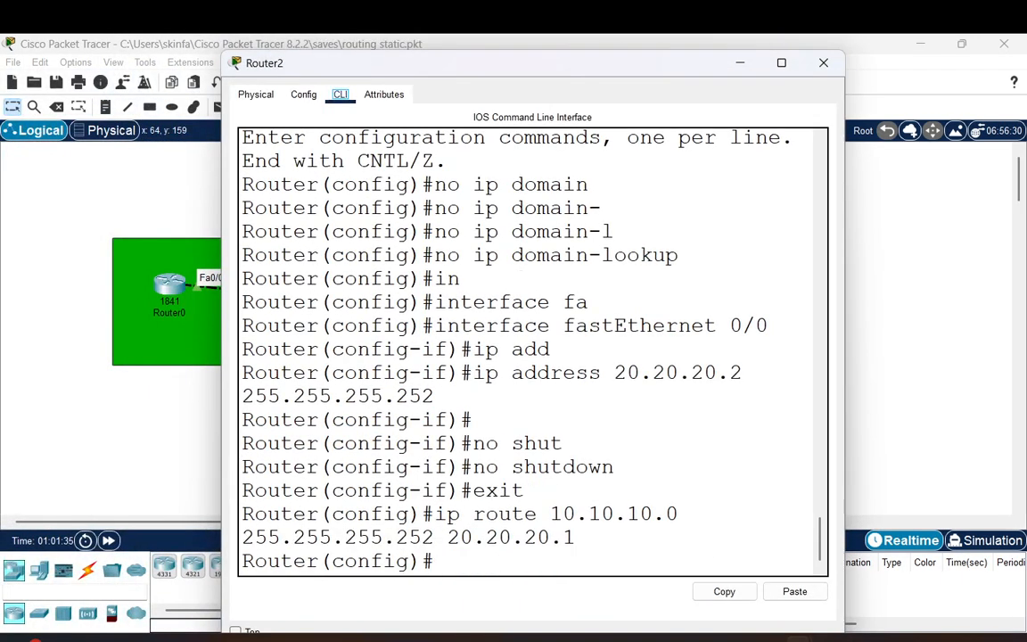
pyautogui.write('do sh ip route')
pyautogui.press('Return')
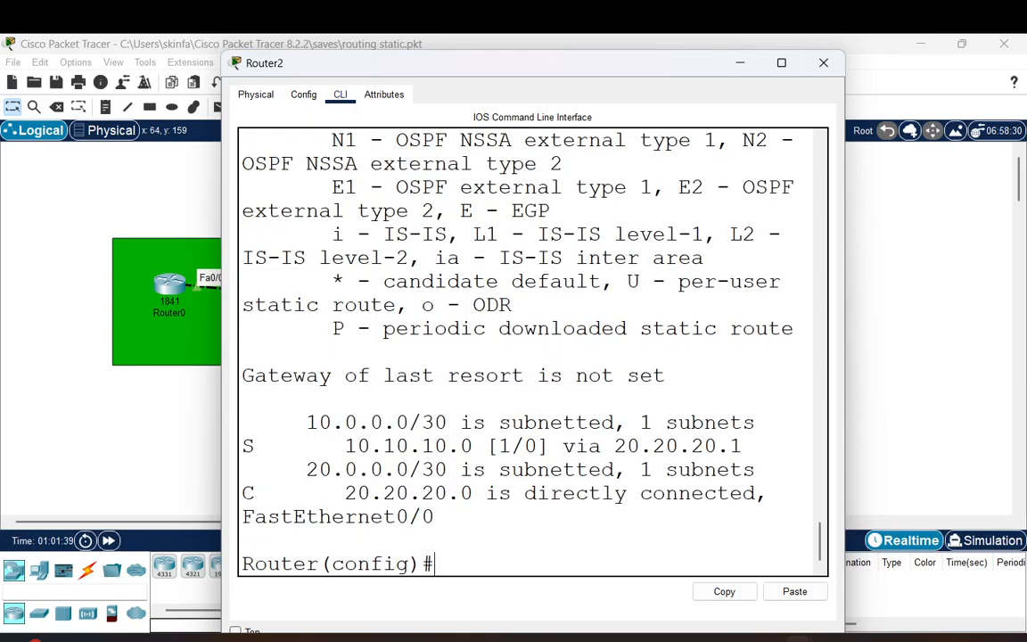
pyautogui.moveTo(242, 446); pyautogui.dragTo(448, 446)
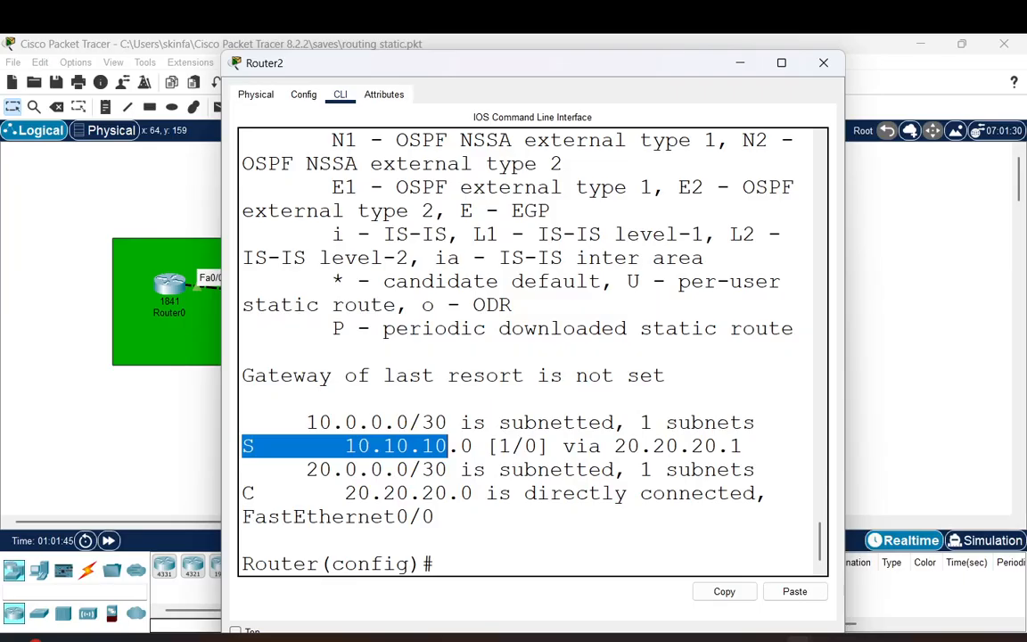
pyautogui.doubleClick(582, 446)
pyautogui.moveTo(614, 445); pyautogui.dragTo(746, 424)
pyautogui.moveTo(392, 69); pyautogui.dragTo(502, 85)
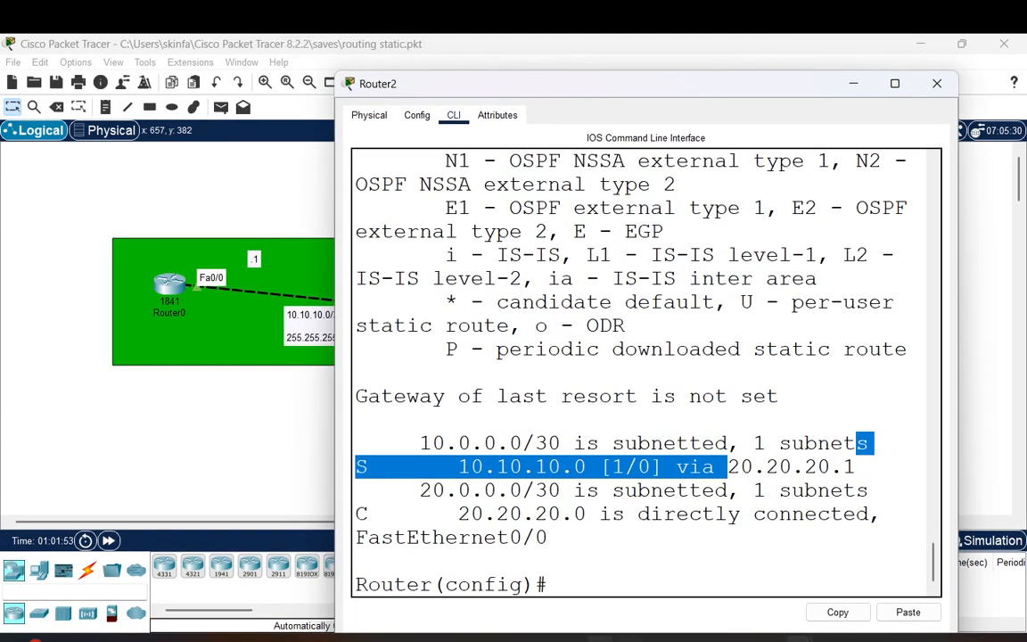
# Try to ping 10.10.10.1 from Router2's global configuration mode.
pyautogui.click(552, 585)
pyautogui.write('ping ')
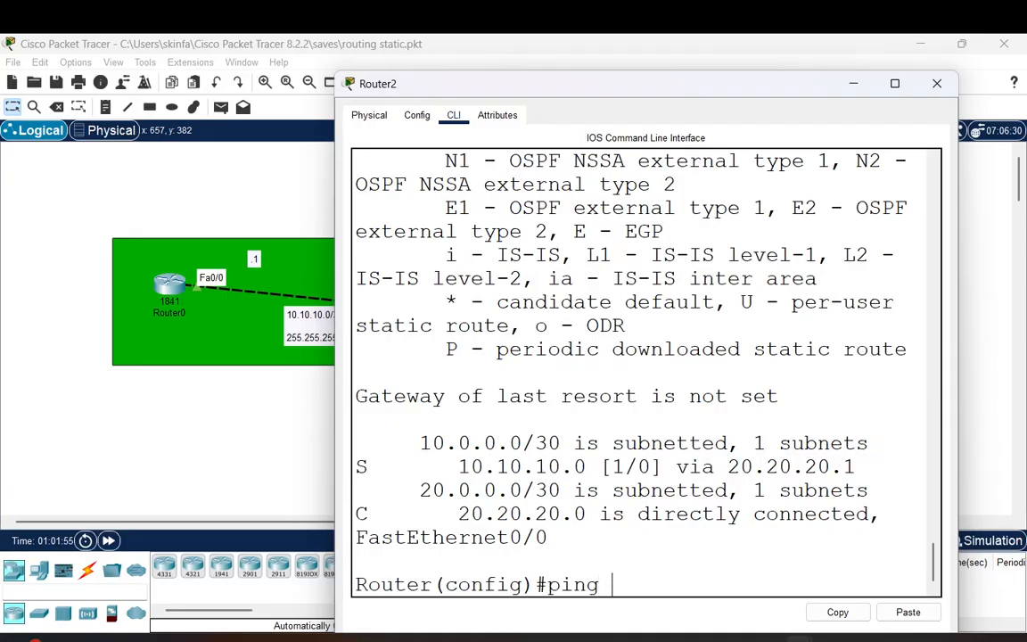
pyautogui.write('10.10.10.1')
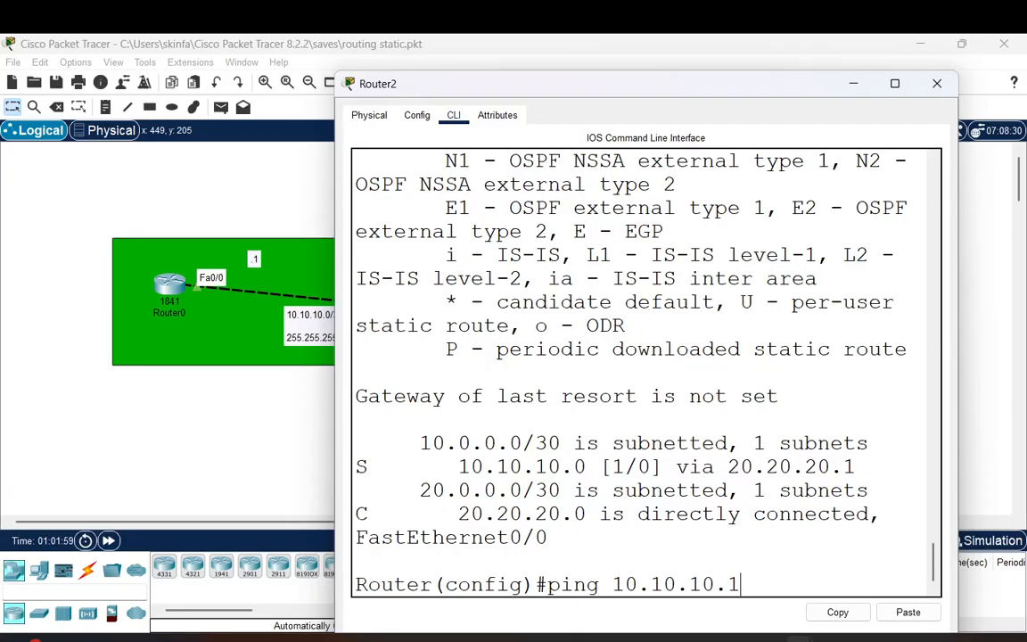
pyautogui.press('Return')
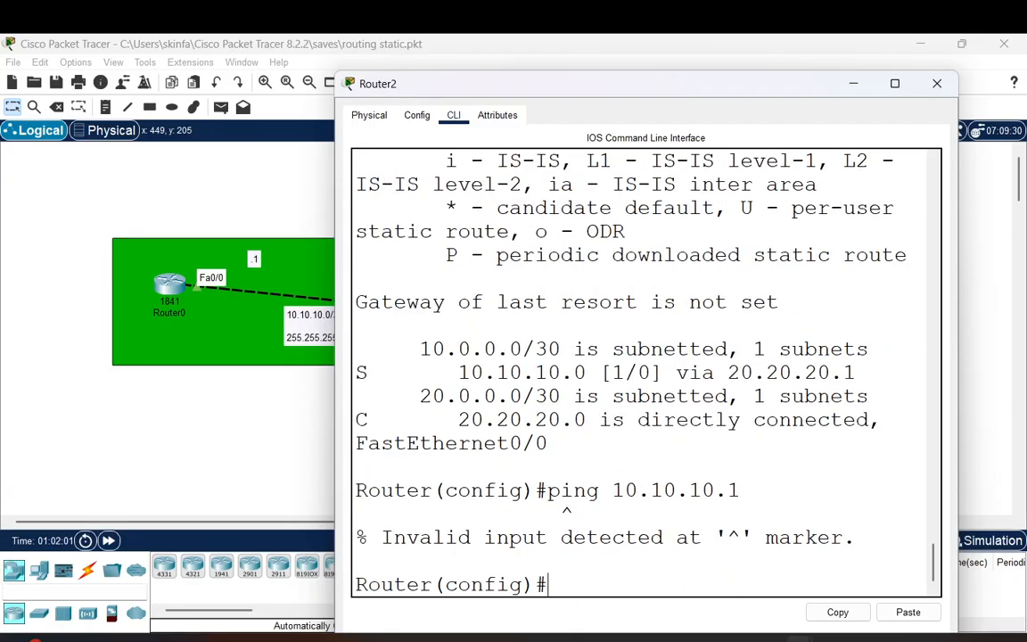
# Exit Router2's global configuration mode to return to the privileged EXEC prompt.
pyautogui.press('Up')
pyautogui.press('Down')
pyautogui.write('ex')
pyautogui.press('Return')
pyautogui.press('Return')
# Ping Router0 at 10.10.10.1 from Router2, highlighting the success rate, and close the router's window.
pyautogui.press('Up')
pyautogui.press('Down')
pyautogui.write('en')
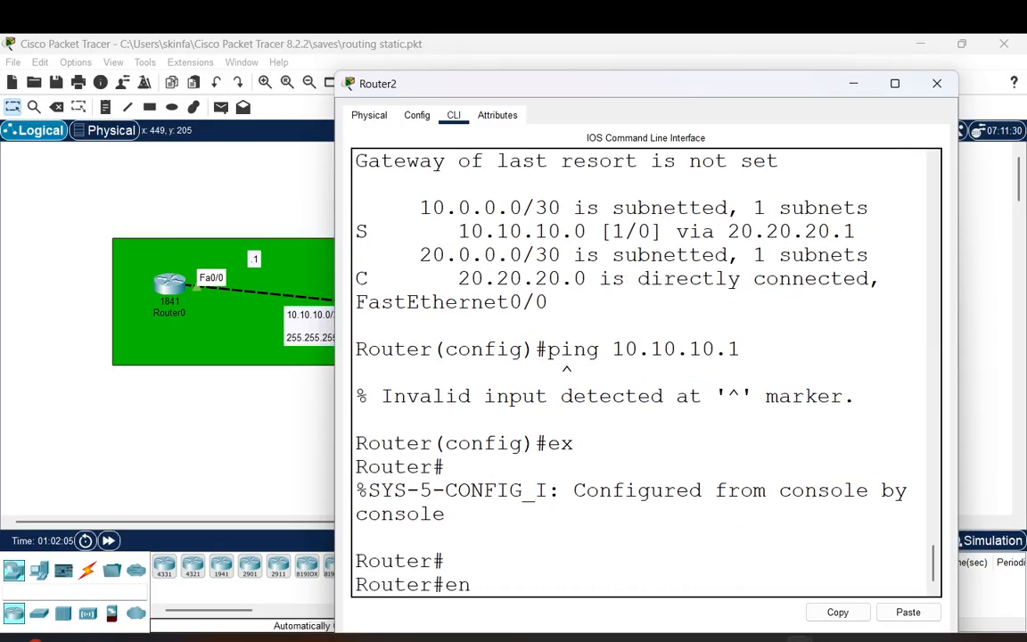
pyautogui.press('BackSpace')
pyautogui.press('BackSpace')
pyautogui.write('ping 10')
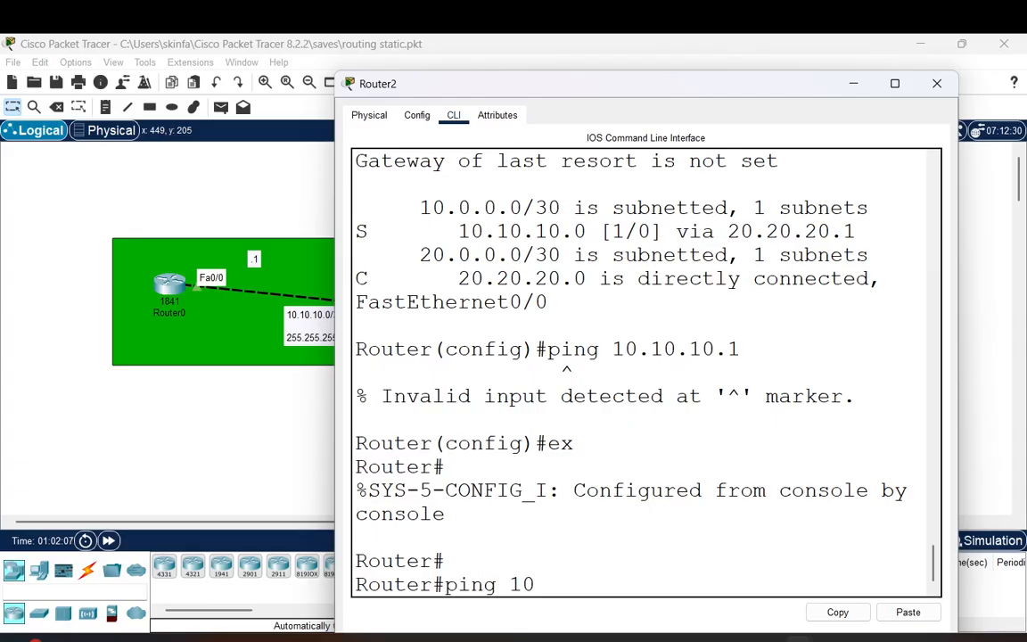
pyautogui.write('.10.10.1')
pyautogui.press('Return')
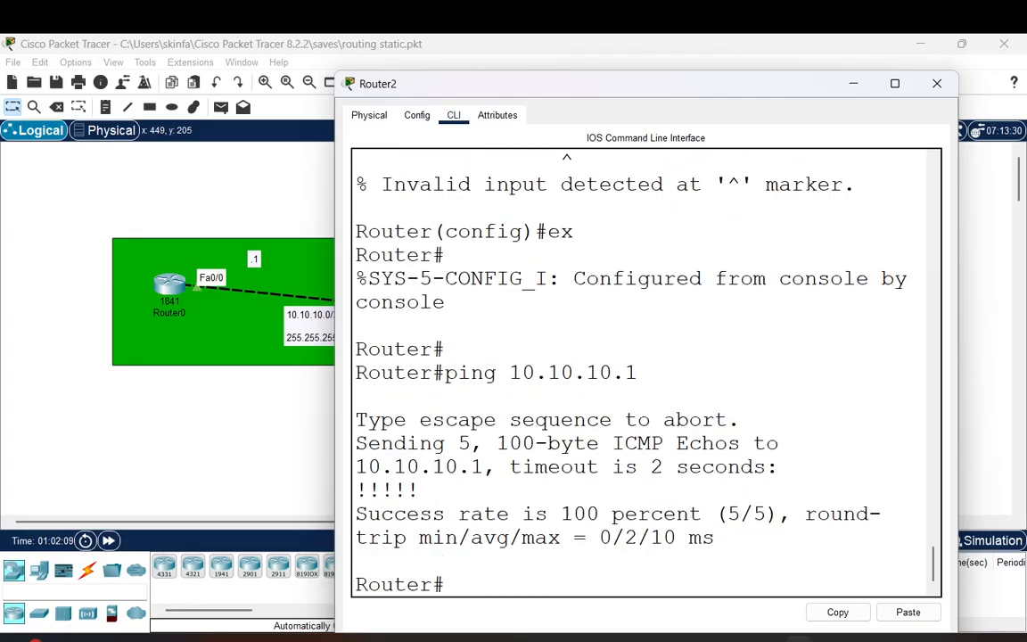
pyautogui.moveTo(523, 515); pyautogui.dragTo(728, 515)
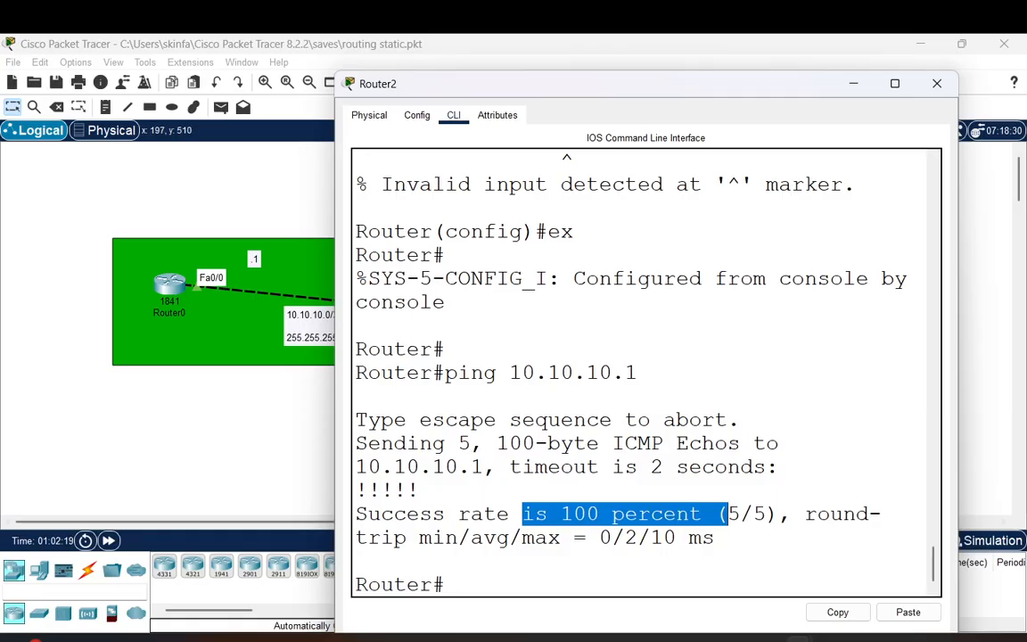
pyautogui.click(937, 83)
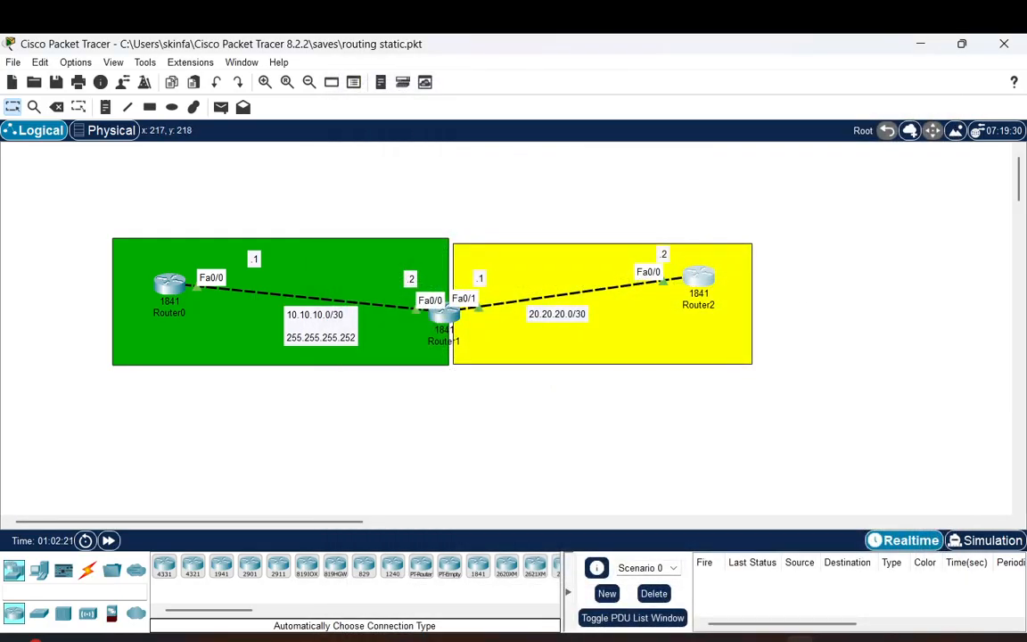
# Send a simple PDU from Router0 to Router2 to test connectivity across both networks.
pyautogui.click(221, 107)
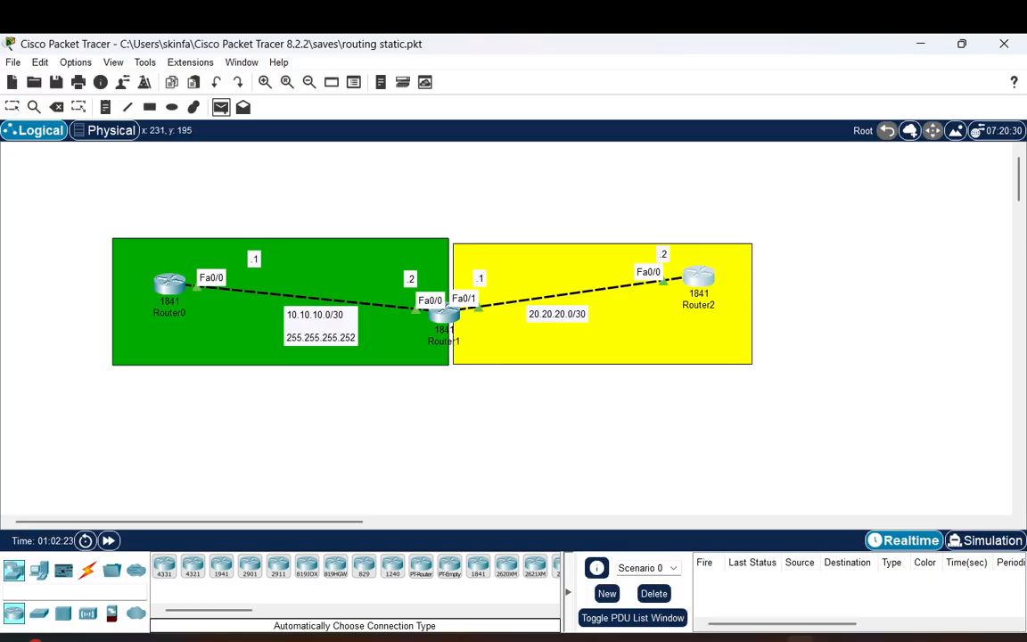
pyautogui.click(169, 283)
pyautogui.click(699, 278)
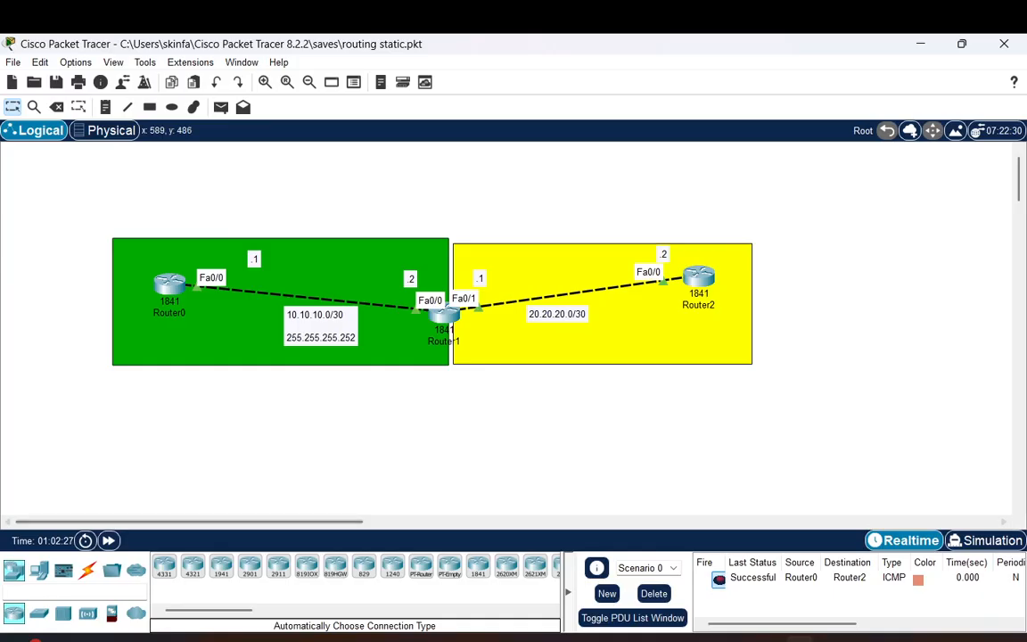